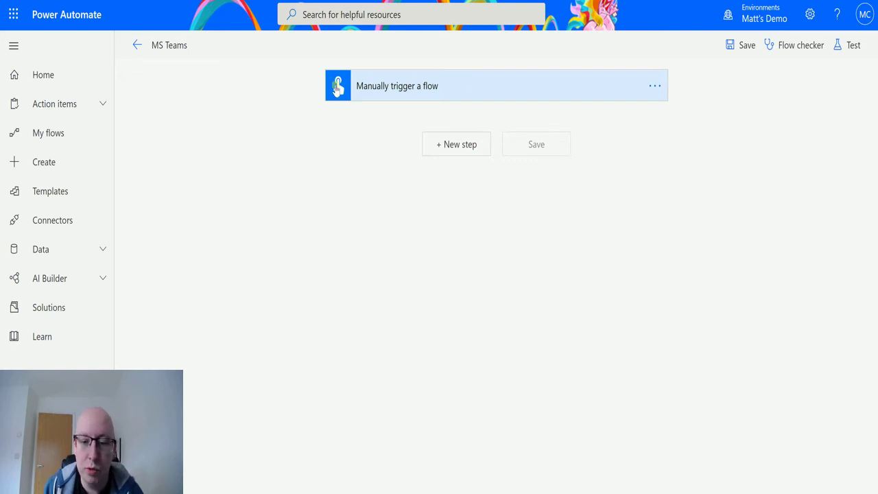
- Add the Microsoft Teams action "Post an Adaptive Card to a Teams user and wait for a response" after the manual trigger
{"action": "left_click", "coordinate": [460, 152]}
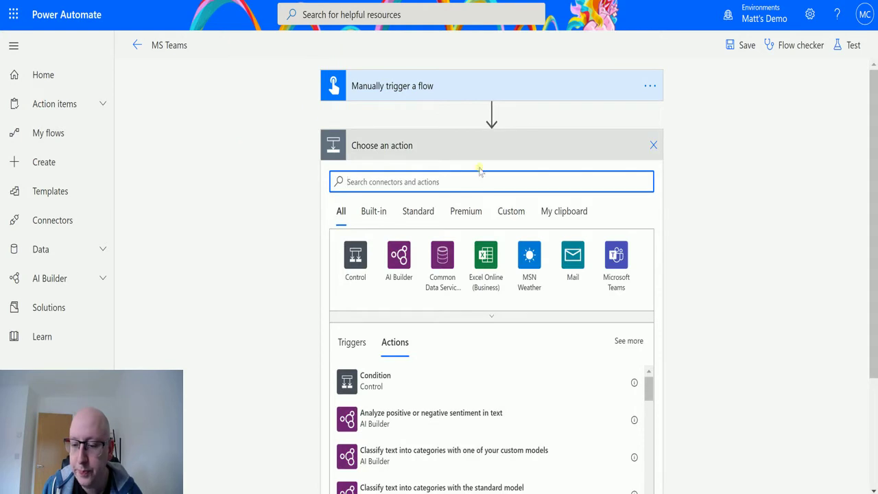
{"action": "left_click", "coordinate": [615, 259]}
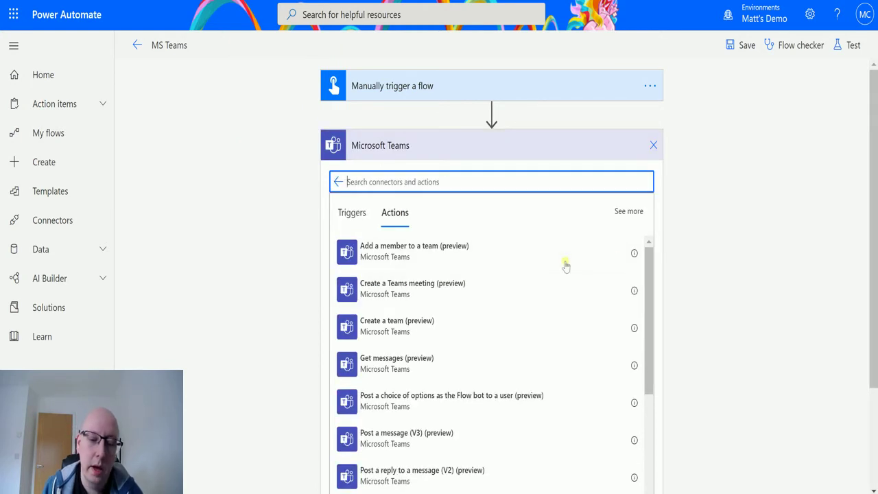
{"action": "scroll", "coordinate": [502, 266], "scroll_direction": "down", "scroll_amount": 1}
{"action": "scroll", "coordinate": [471, 271], "scroll_direction": "down", "scroll_amount": 1}
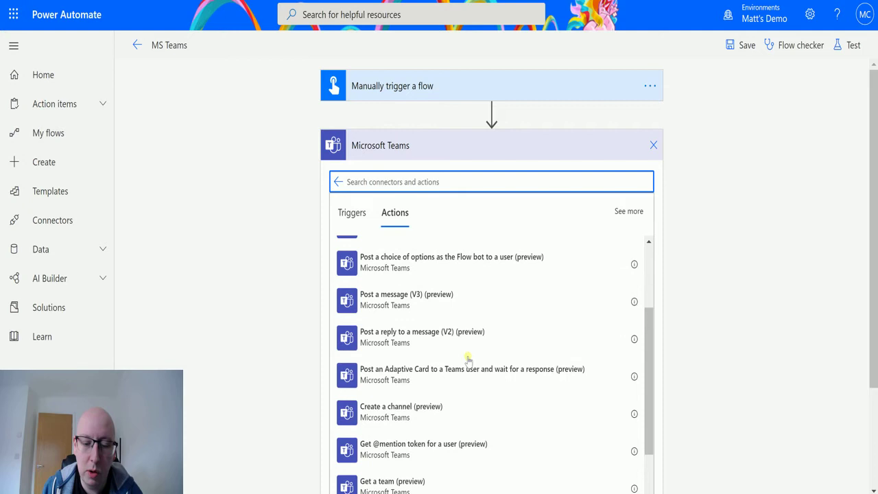
{"action": "left_click", "coordinate": [518, 382]}
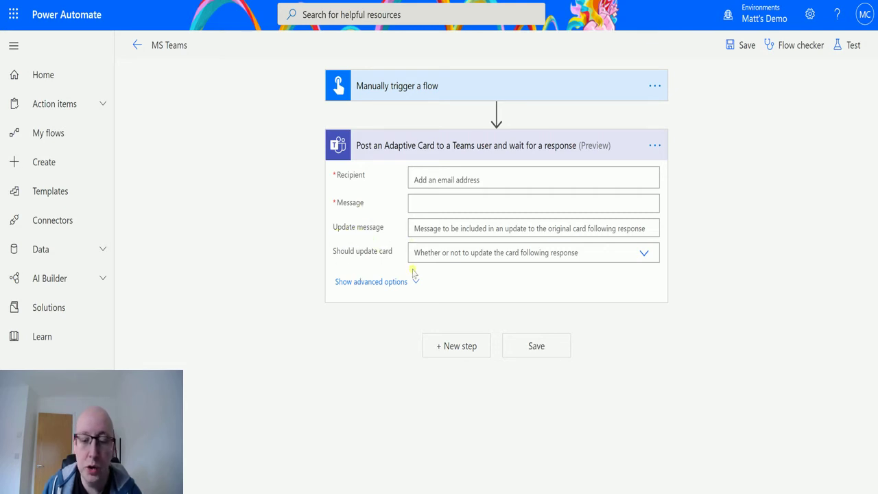
- Show the adaptive card action's advanced options and set the recipient to the user's e-mail address
{"action": "left_click", "coordinate": [377, 282]}
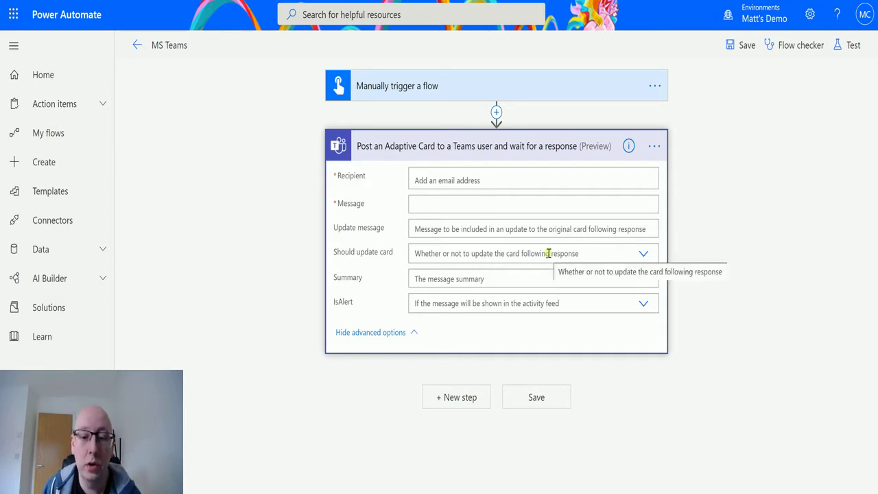
{"action": "left_click", "coordinate": [541, 184]}
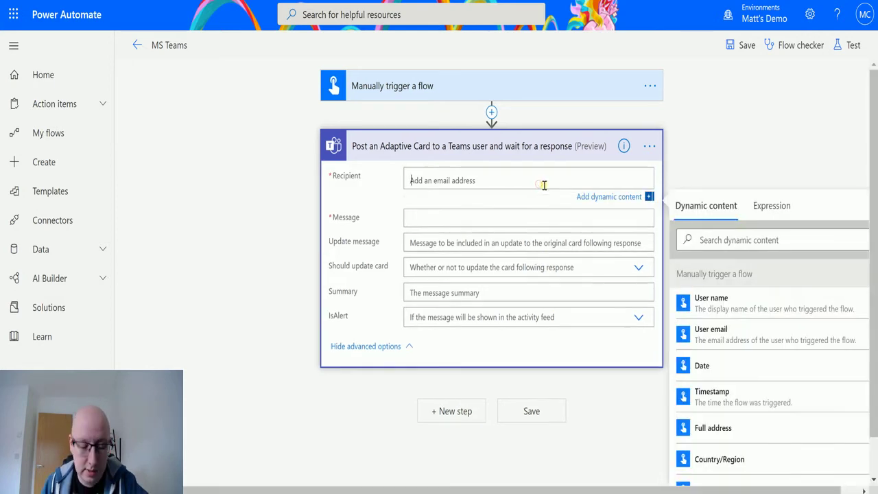
{"action": "key", "text": "super+v"}
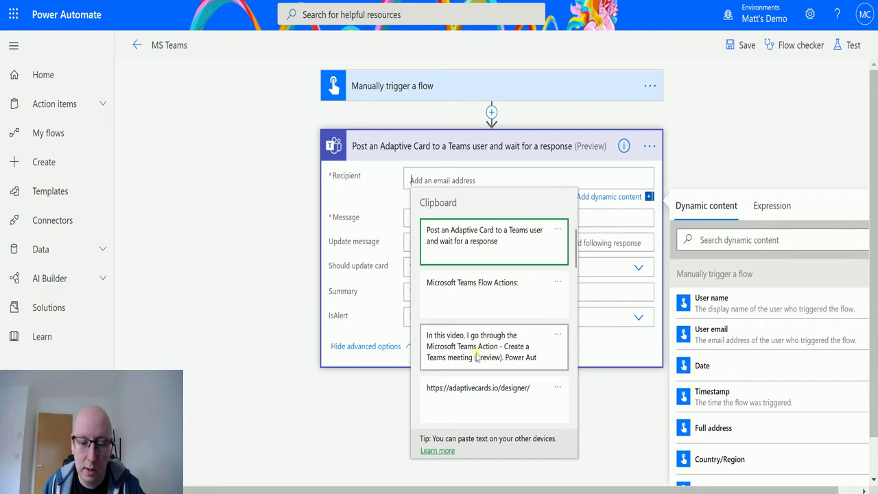
{"action": "scroll", "coordinate": [477, 358], "scroll_direction": "down", "scroll_amount": 2}
{"action": "left_click", "coordinate": [478, 393]}
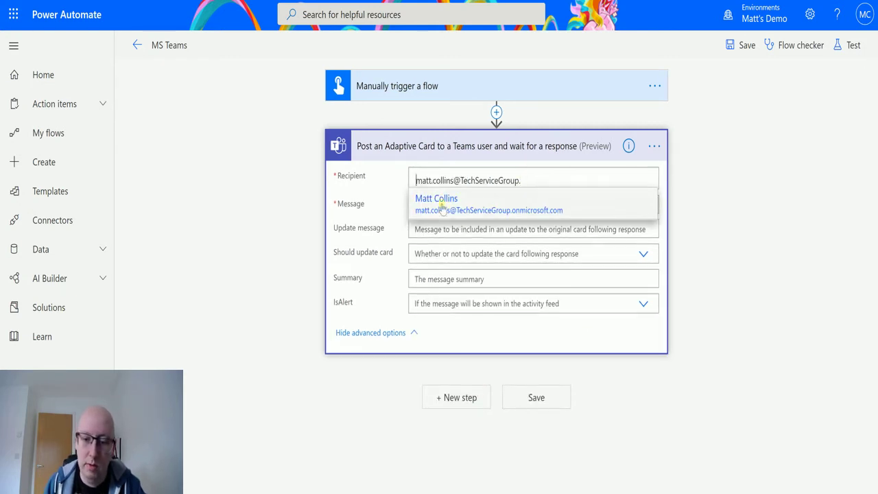
{"action": "left_click", "coordinate": [426, 203]}
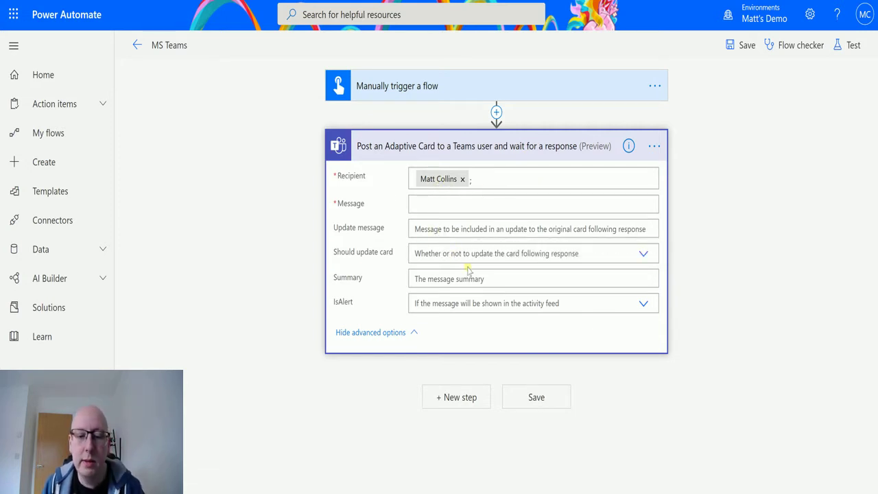
- Enter {} as the message, review the choices for updating the card, and save the flow
{"action": "left_click", "coordinate": [473, 206]}
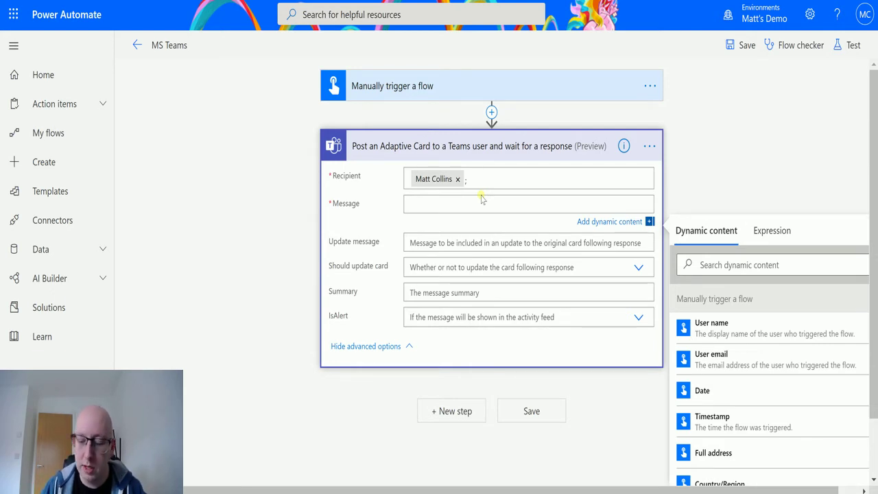
{"action": "type", "text": "{"}
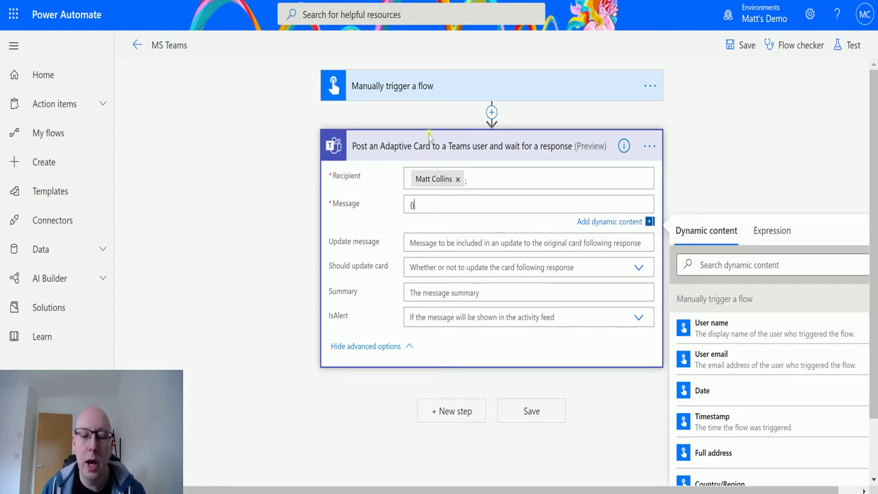
{"action": "left_click", "coordinate": [638, 268]}
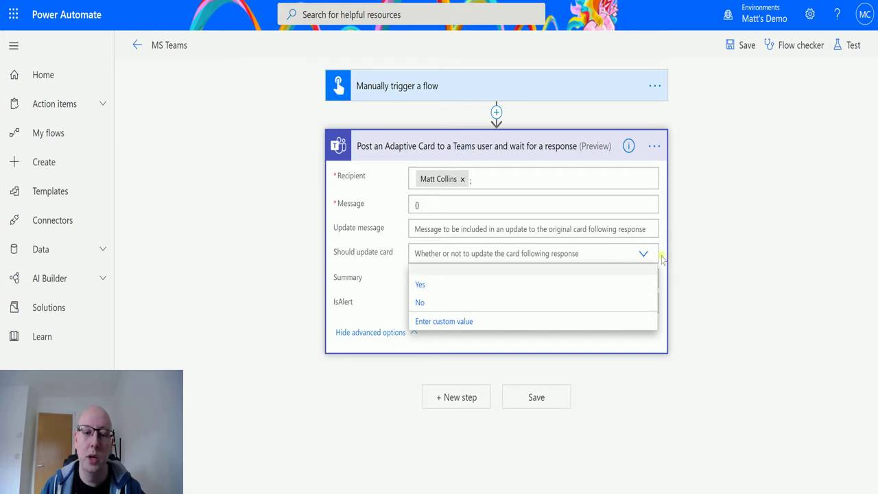
{"action": "left_click", "coordinate": [737, 219]}
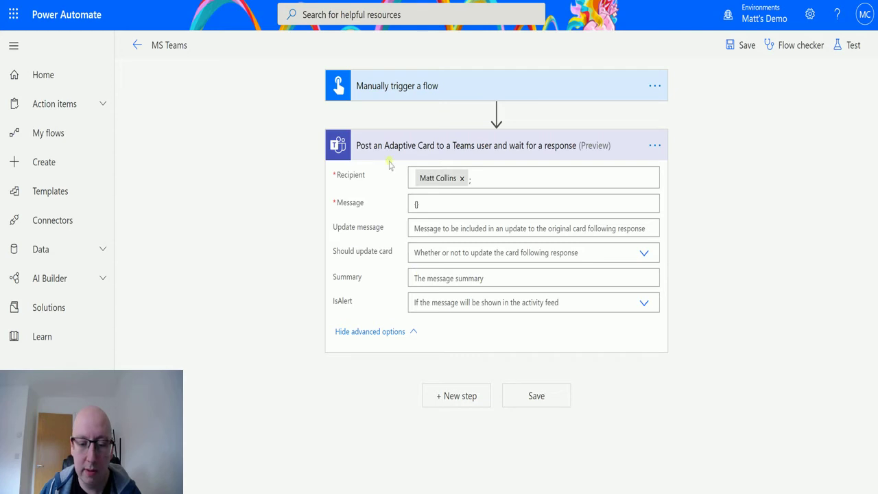
{"action": "left_click", "coordinate": [736, 45]}
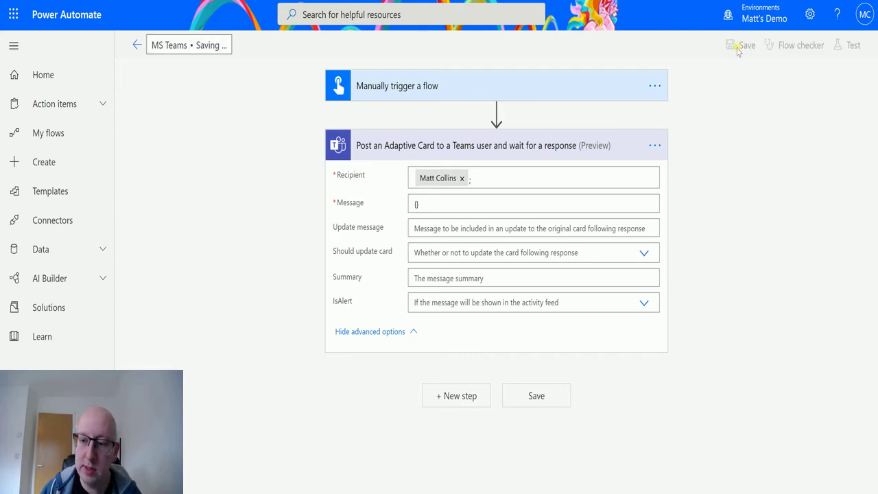
- Turn on Experimental Features in the Power Automate settings and save them
{"action": "left_click", "coordinate": [810, 15]}
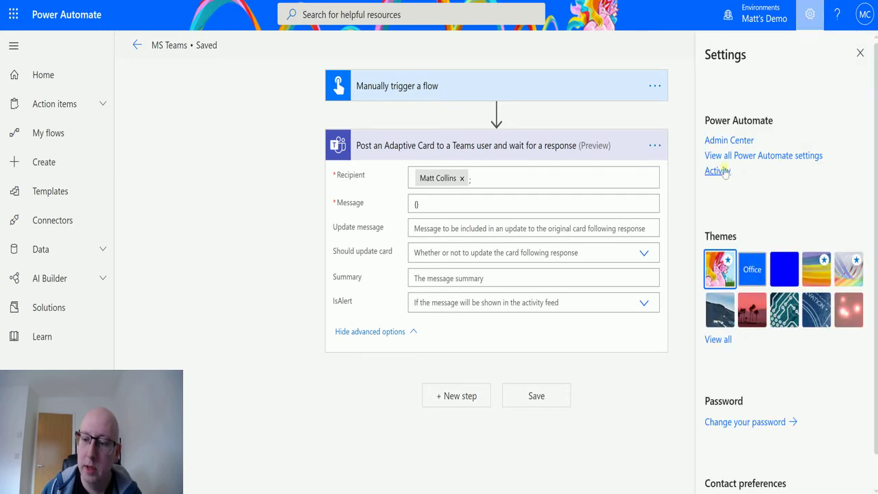
{"action": "left_click", "coordinate": [786, 157]}
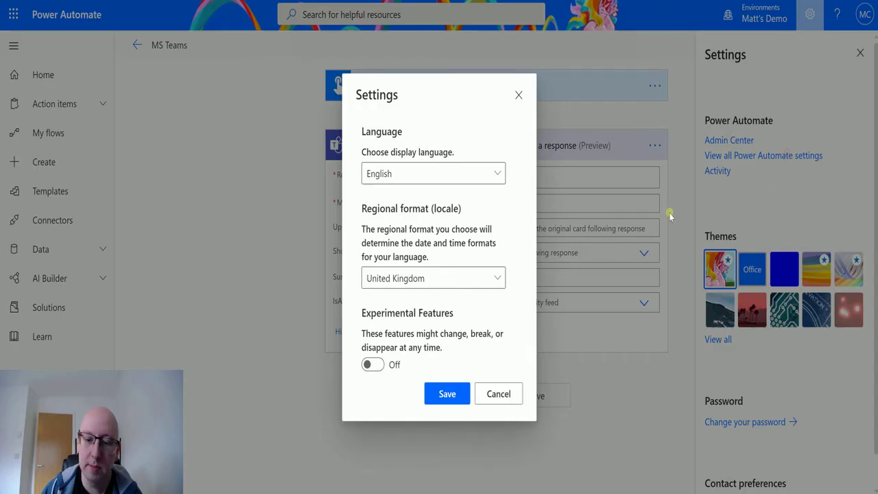
{"action": "left_click", "coordinate": [374, 366]}
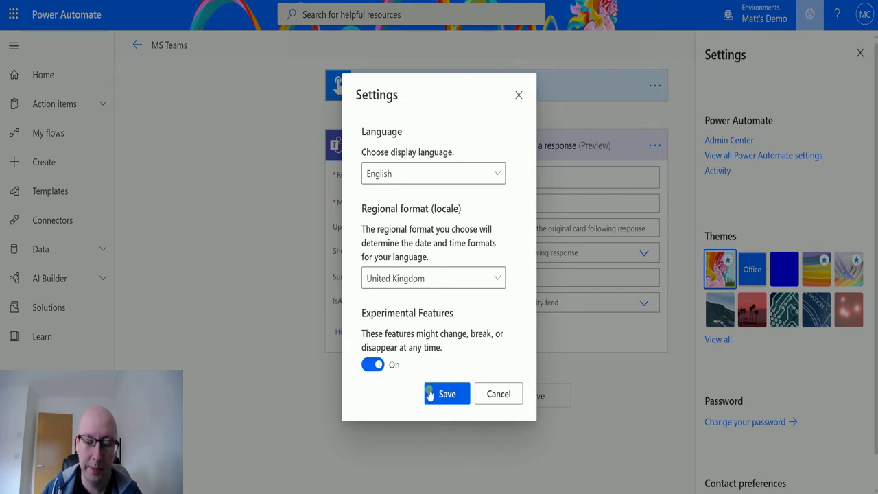
{"action": "left_click", "coordinate": [445, 394]}
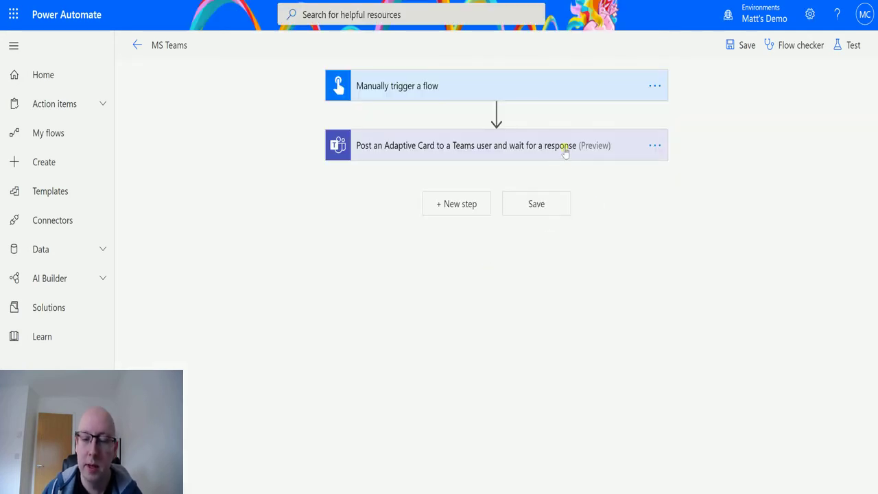
- Expand the adaptive card action and the manual trigger, and start a new message key
{"action": "left_click", "coordinate": [565, 147]}
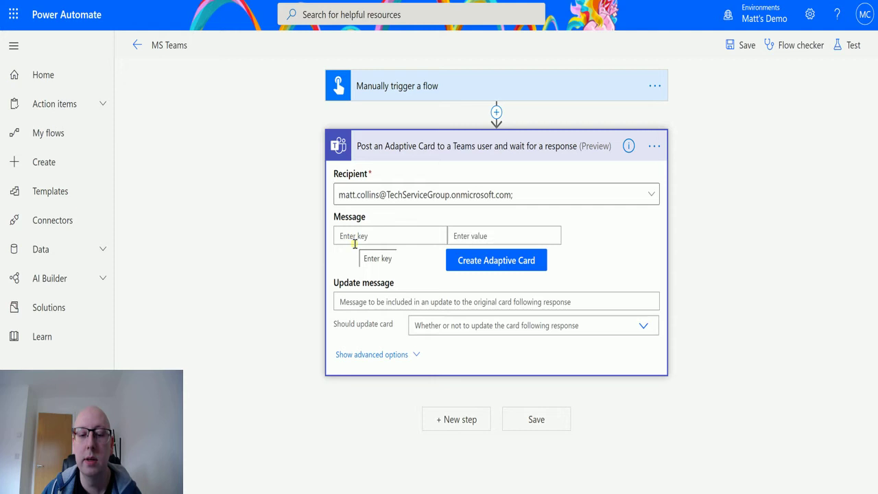
{"action": "left_click", "coordinate": [454, 91]}
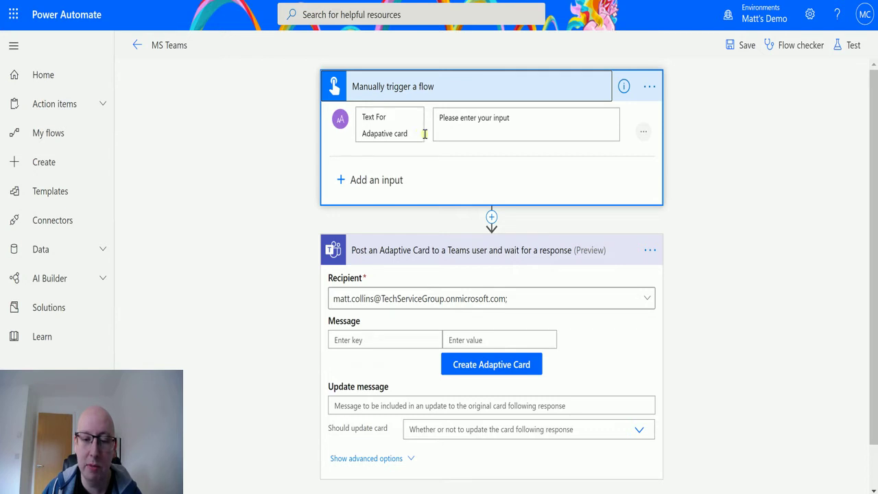
{"action": "left_click", "coordinate": [364, 333]}
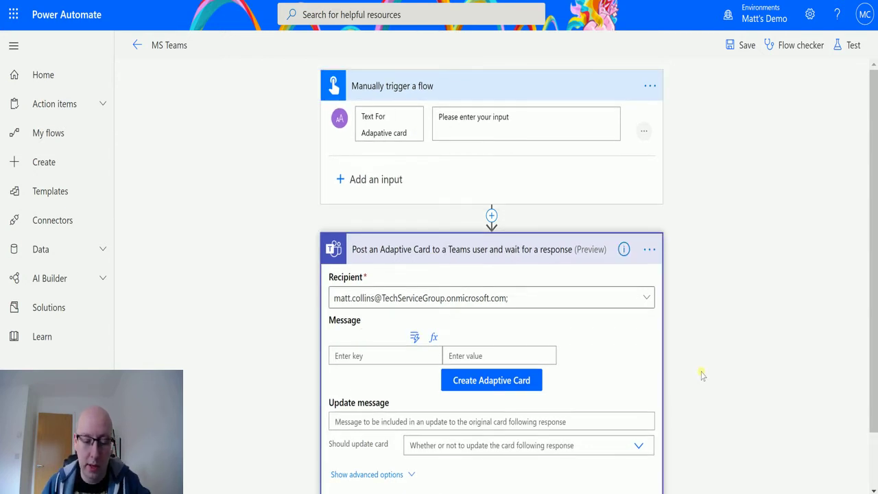
{"action": "type", "text": "F"}
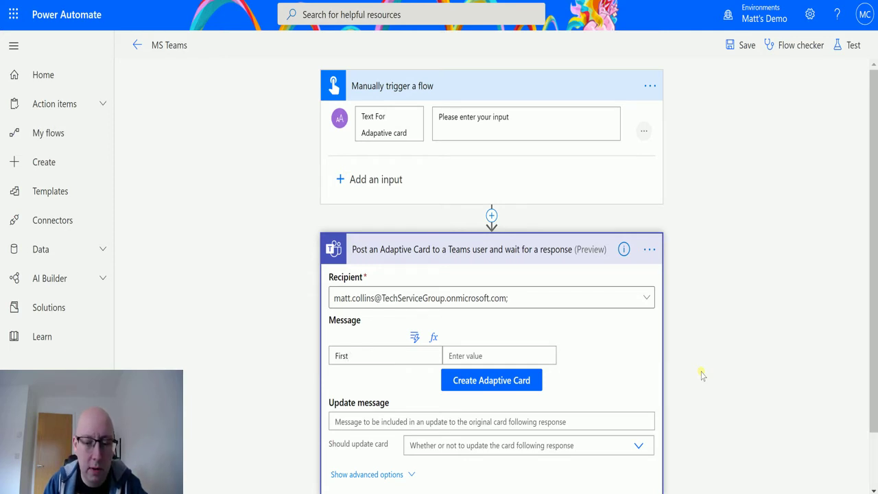
{"action": "key", "text": "BackSpace"}
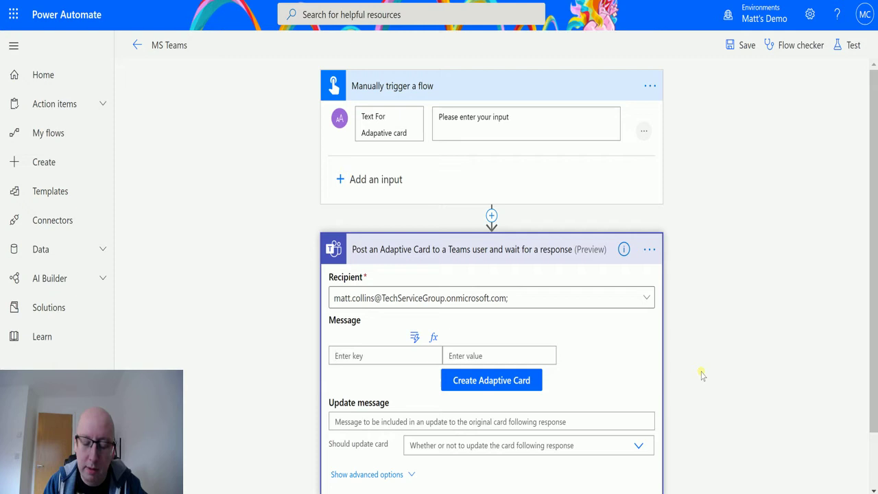
{"action": "type", "text": "{"}
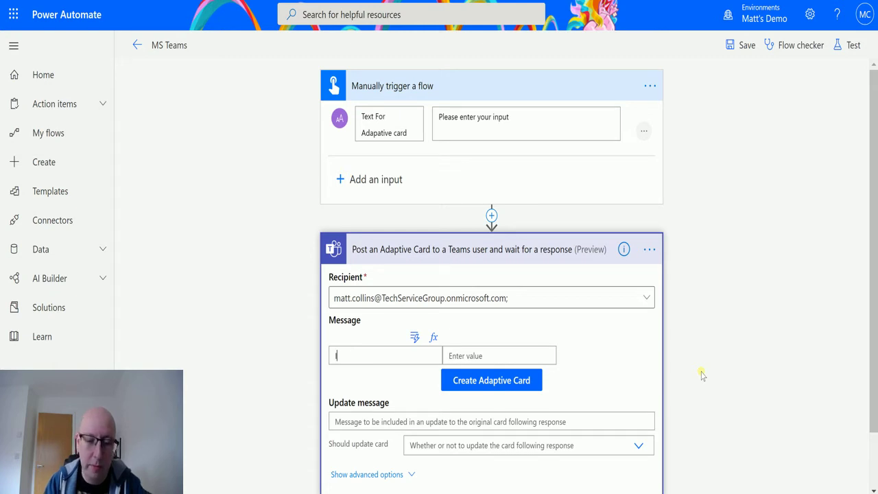
{"action": "key", "text": "BackSpace"}
{"action": "key", "text": "BackSpace"}
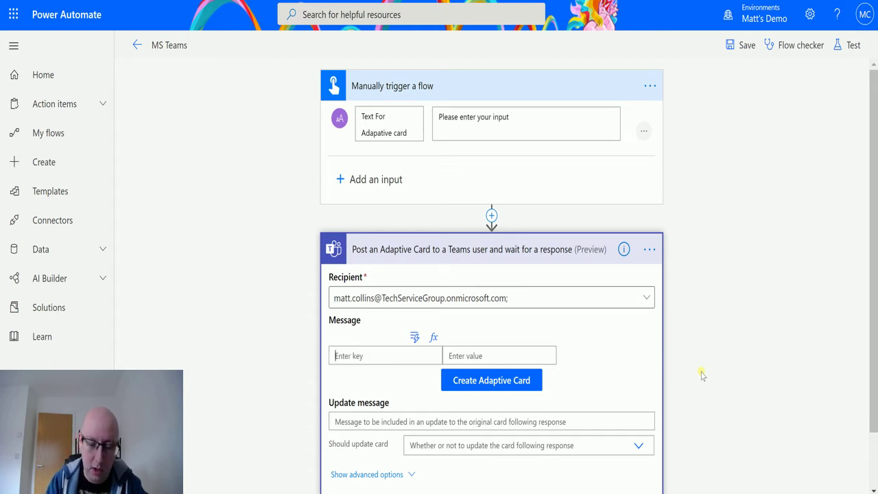
- Add a message entry with key TriggerInput and the trigger's "Text For Adapative card" dynamic content as its value
{"action": "type", "text": "TriggerInput"}
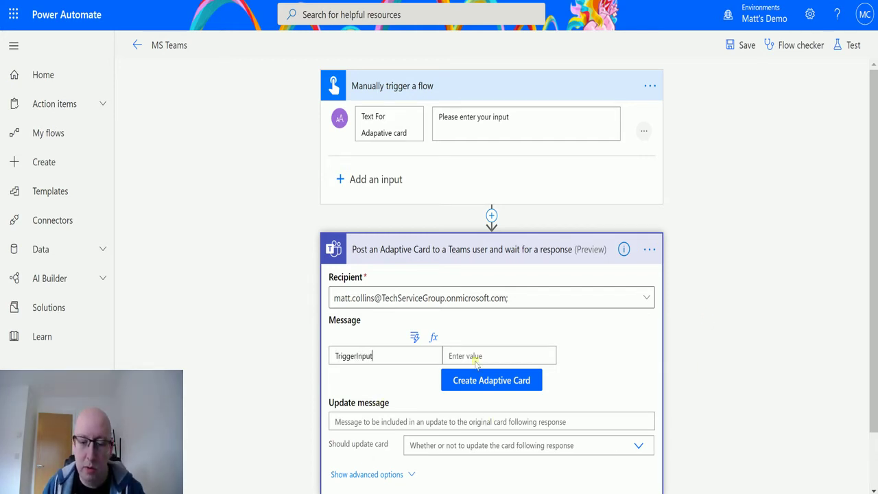
{"action": "left_click", "coordinate": [497, 340]}
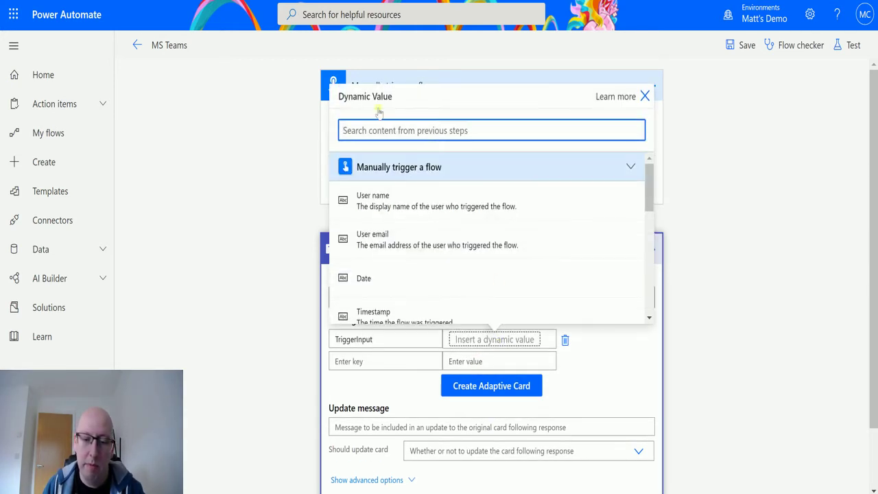
{"action": "scroll", "coordinate": [419, 206], "scroll_direction": "down", "scroll_amount": 3}
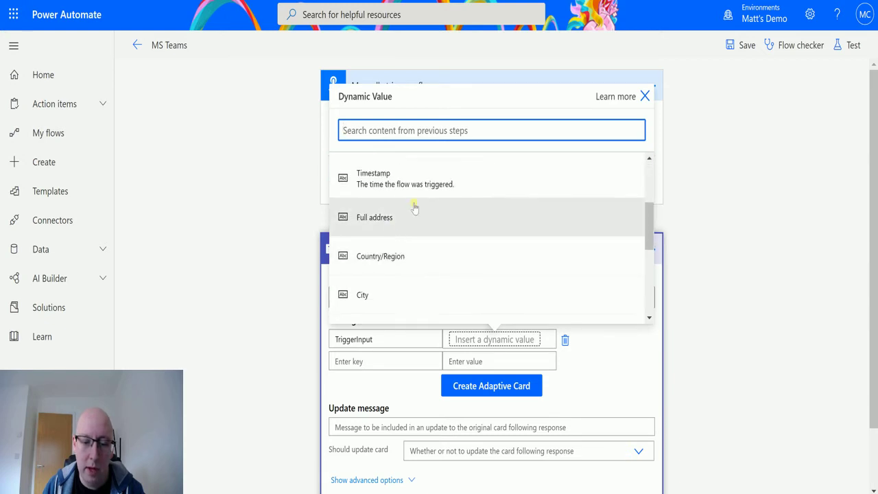
{"action": "scroll", "coordinate": [414, 208], "scroll_direction": "down", "scroll_amount": 5}
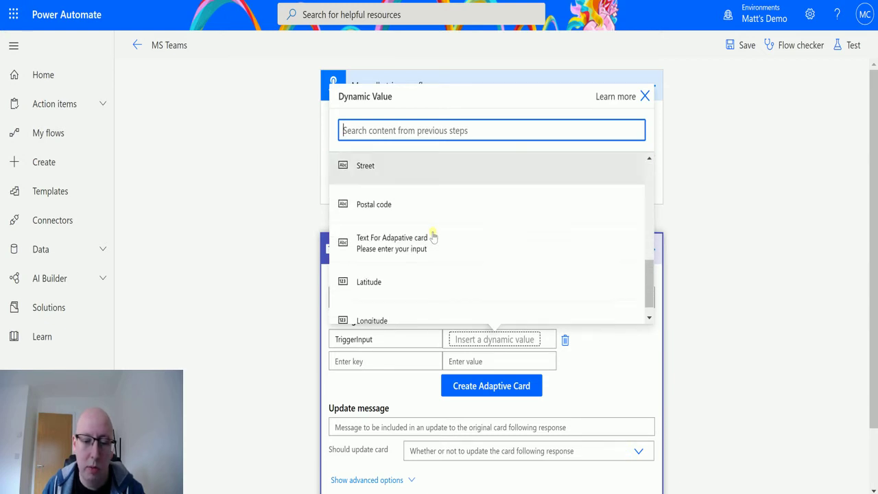
{"action": "left_click", "coordinate": [398, 241]}
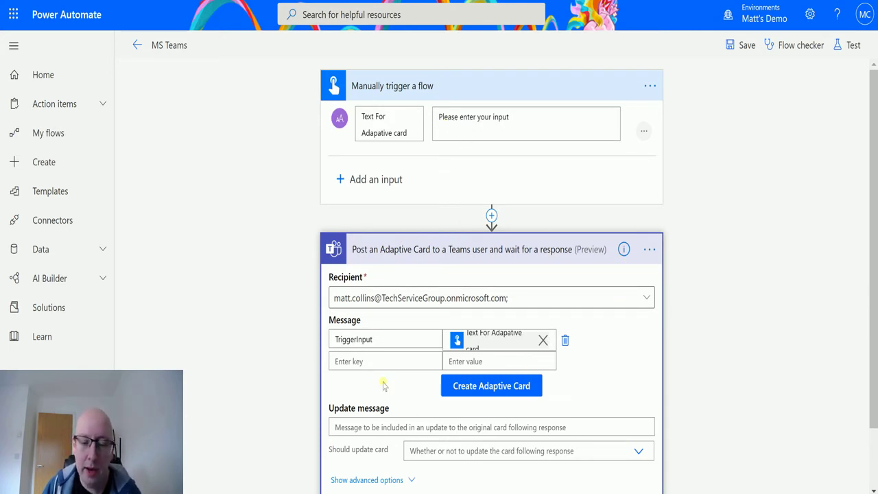
- Open the adaptive card designer, start from a blank card, and add a Container to it
{"action": "scroll", "coordinate": [384, 385], "scroll_direction": "down", "scroll_amount": 1}
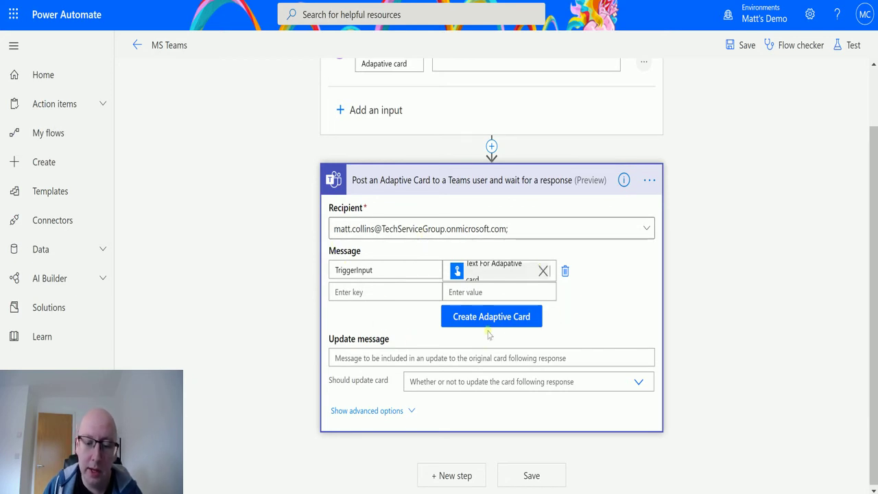
{"action": "left_click", "coordinate": [502, 316]}
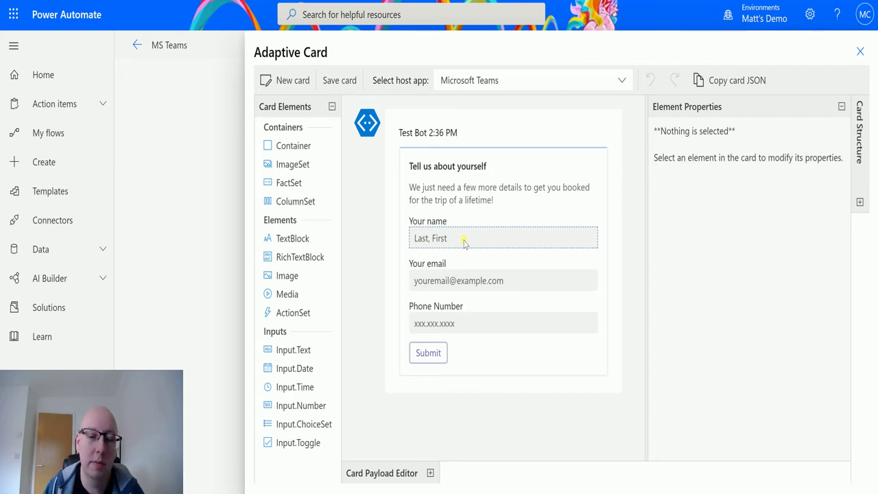
{"action": "left_click", "coordinate": [284, 81]}
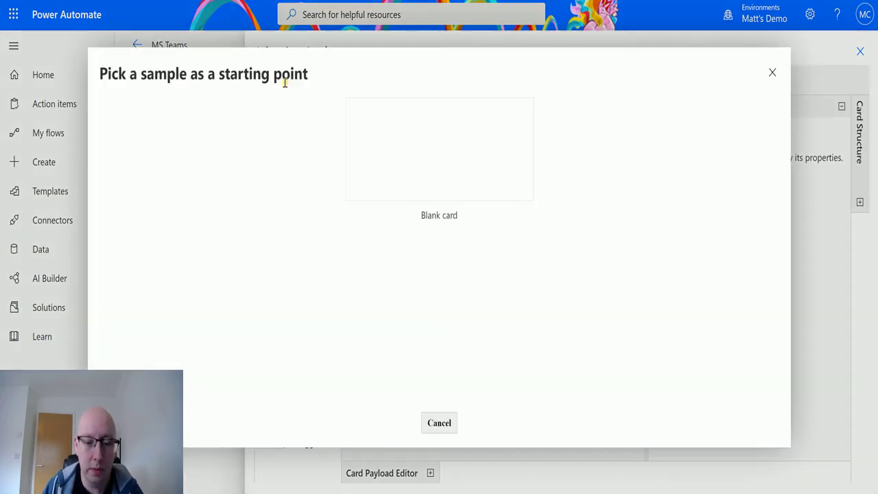
{"action": "left_click", "coordinate": [451, 156]}
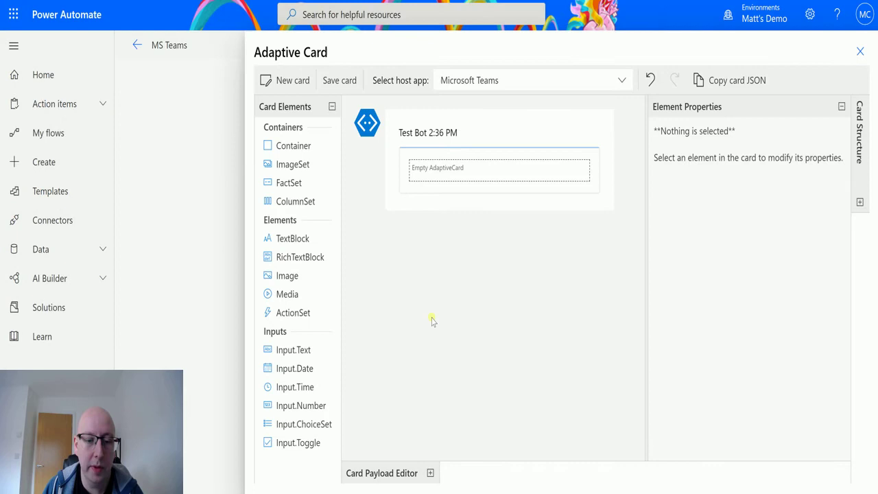
{"action": "left_click_drag", "start_coordinate": [292, 147], "coordinate": [434, 168]}
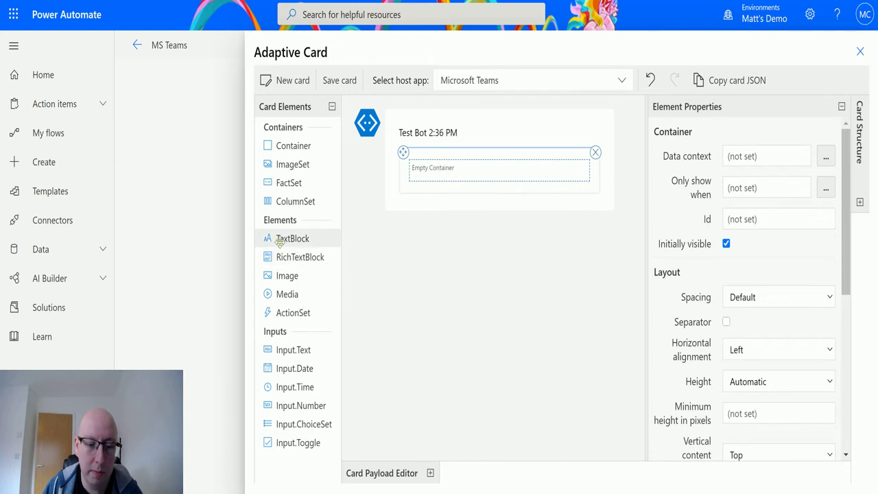
- Add a TextBlock inside the card's container and bind its text to the TriggerInput string
{"action": "left_click_drag", "start_coordinate": [422, 210], "coordinate": [429, 172]}
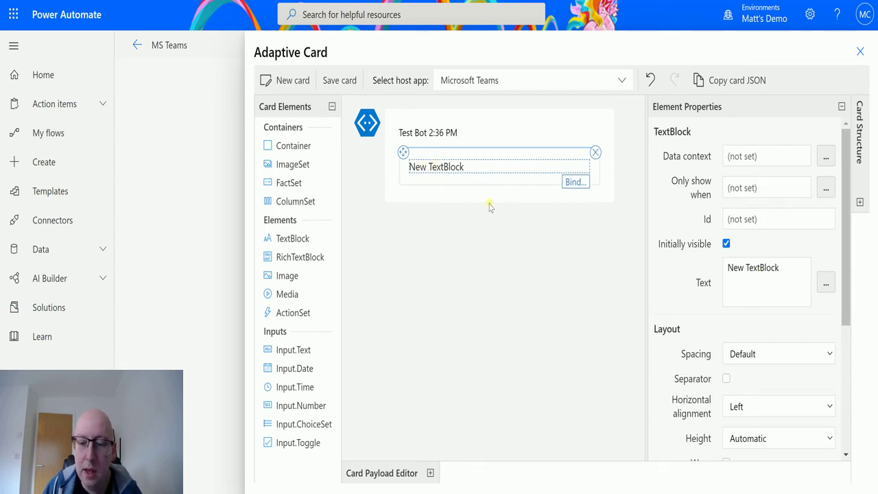
{"action": "left_click", "coordinate": [575, 182]}
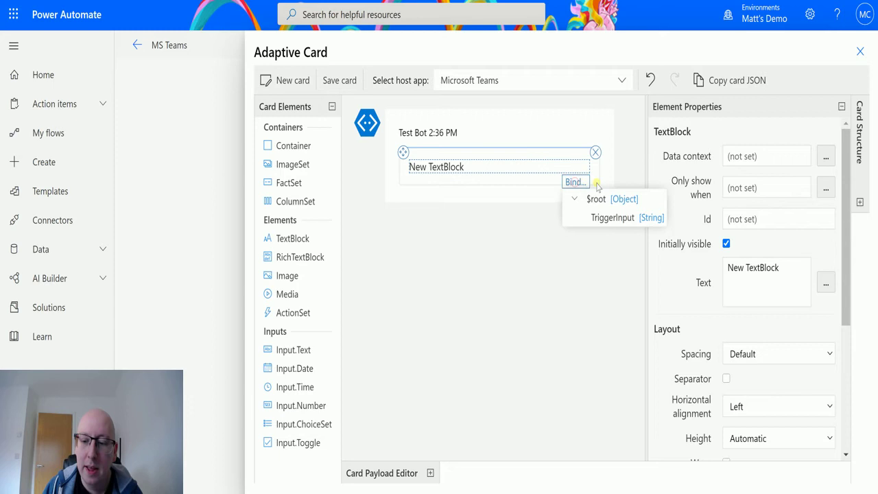
{"action": "left_click", "coordinate": [627, 218]}
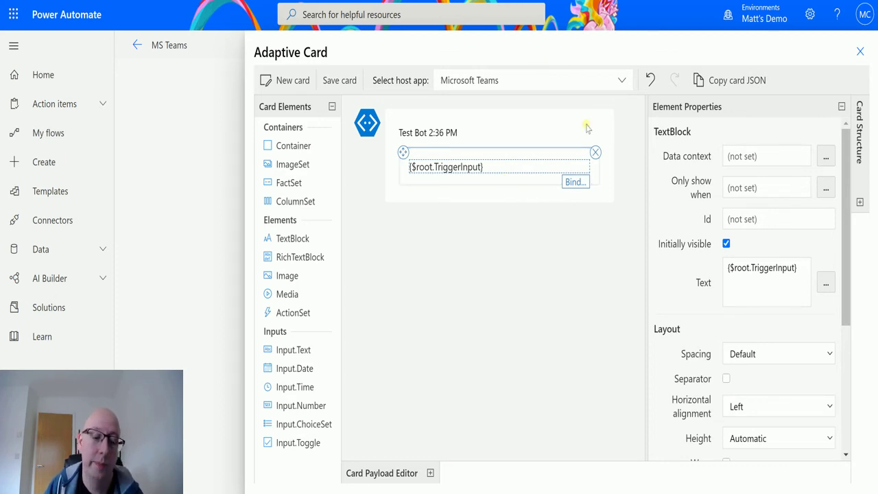
- Add an Input.Text below the bound text with placeholder "Enter name here" and Id NameID
{"action": "left_click_drag", "start_coordinate": [293, 350], "coordinate": [437, 182]}
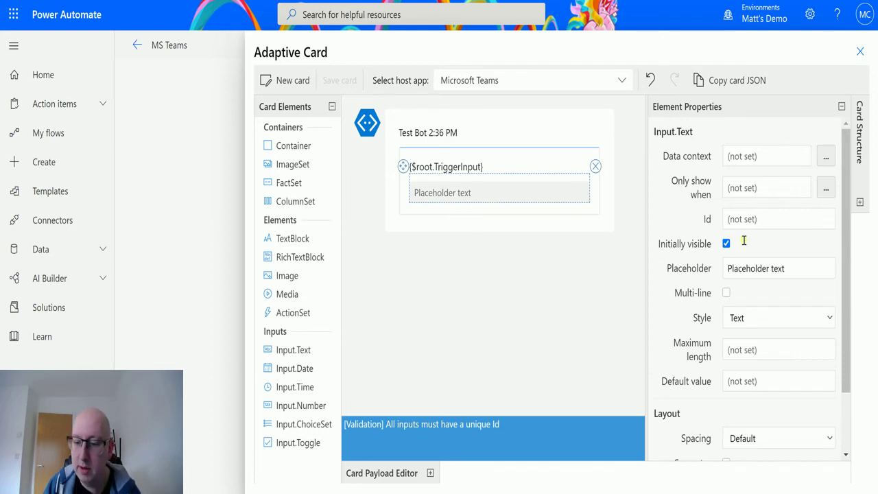
{"action": "left_click", "coordinate": [811, 270]}
{"action": "left_click_drag", "start_coordinate": [810, 270], "coordinate": [692, 273]}
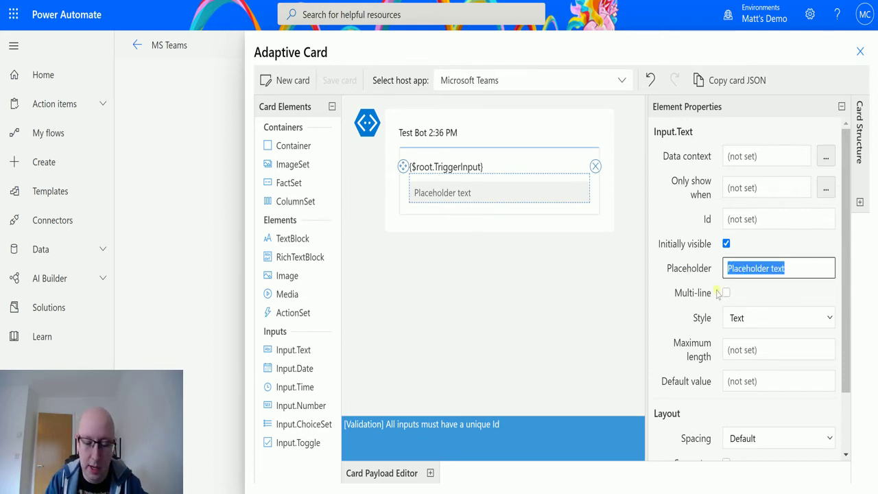
{"action": "type", "text": "Enter n"}
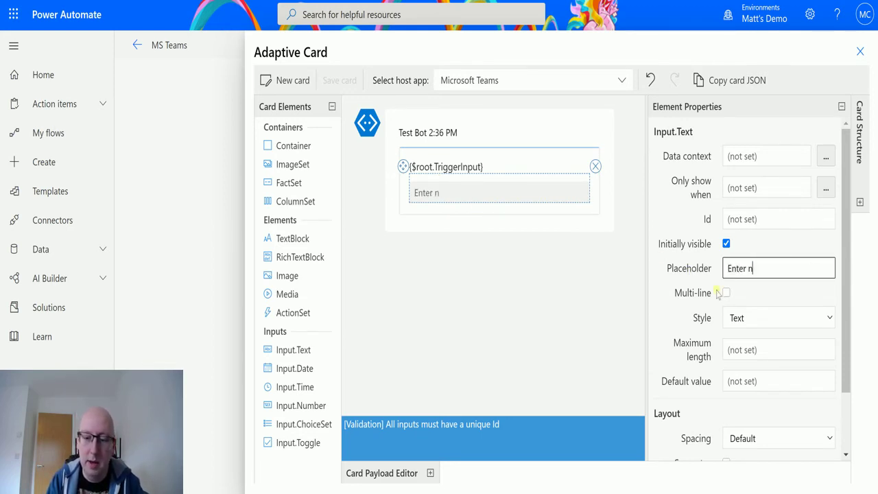
{"action": "type", "text": "ame here"}
{"action": "left_click", "coordinate": [772, 219]}
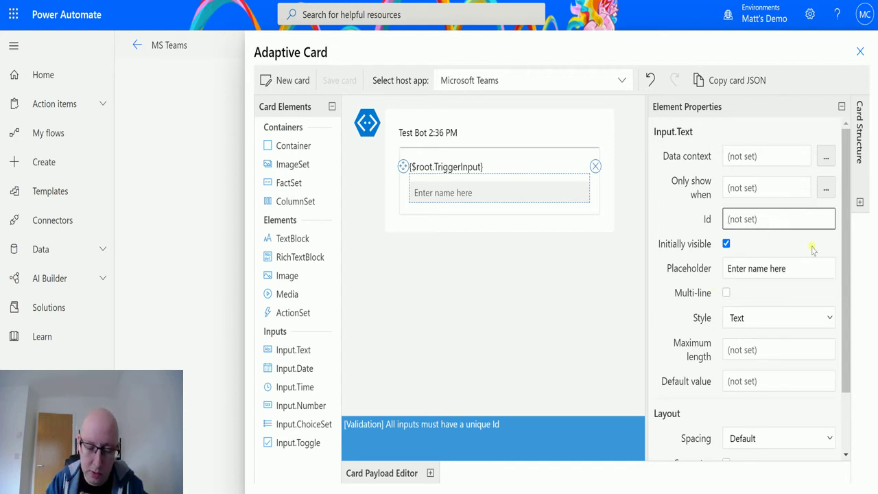
{"action": "type", "text": "NameID"}
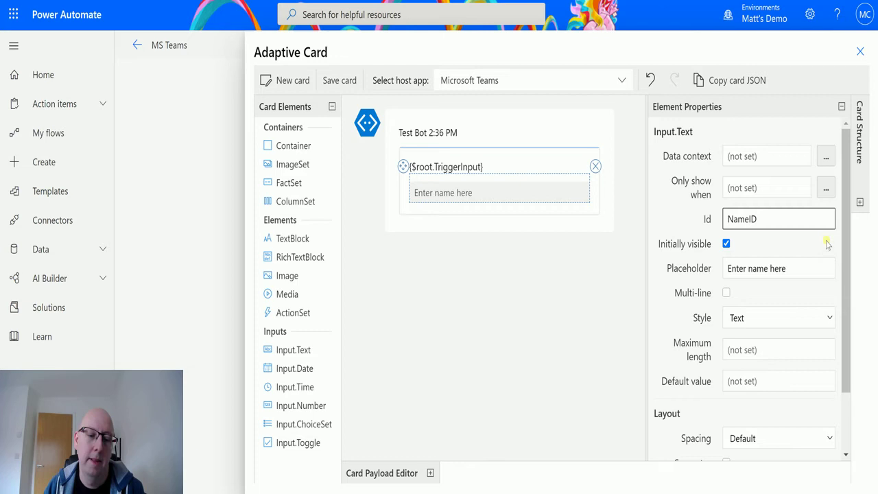
{"action": "left_click", "coordinate": [464, 282]}
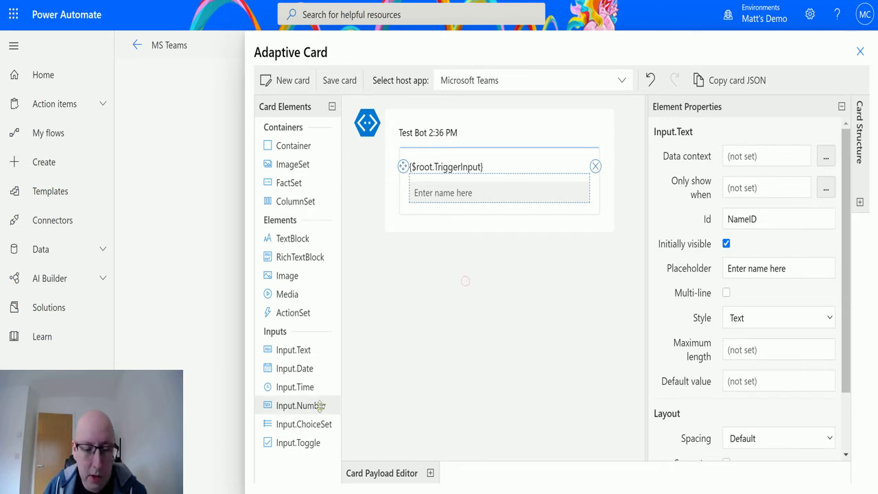
- Add an Input.ChoiceSet below the name input and, directly above it, a TextBlock reading "Which next gen console will you be purchasing?"
{"action": "left_click_drag", "start_coordinate": [289, 428], "coordinate": [452, 209]}
{"action": "left_click", "coordinate": [483, 250]}
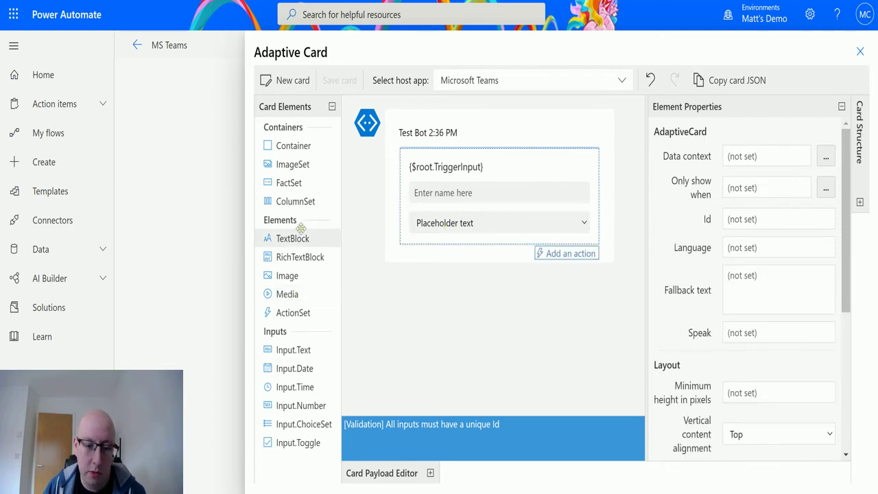
{"action": "left_click_drag", "start_coordinate": [292, 239], "coordinate": [420, 219]}
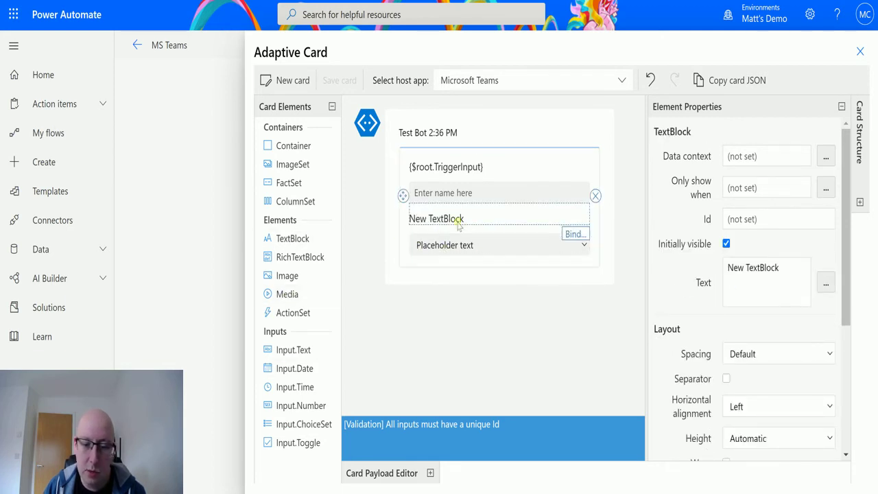
{"action": "triple_click", "coordinate": [787, 266]}
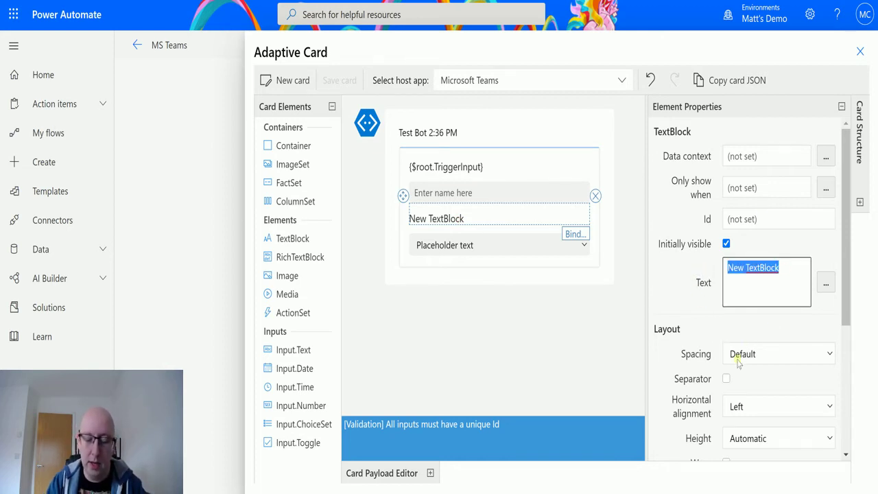
{"action": "type", "text": "Which nex"}
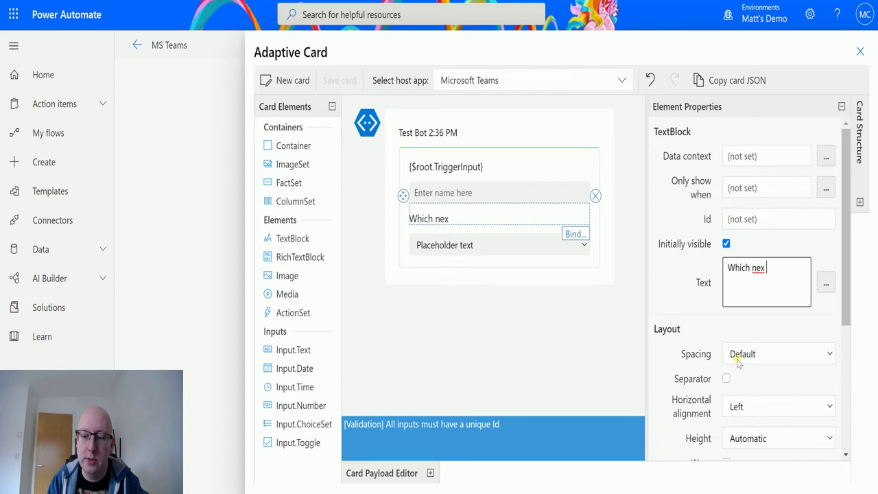
{"action": "type", "text": "t ge"}
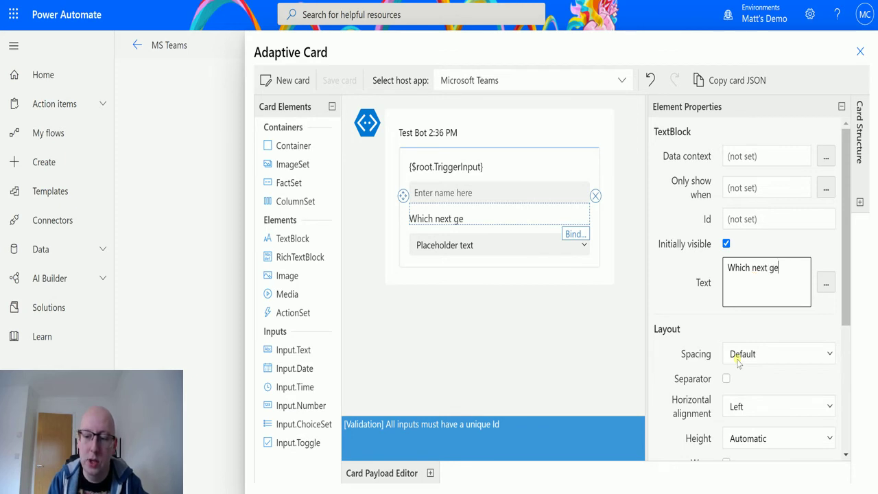
{"action": "type", "text": "n console will"}
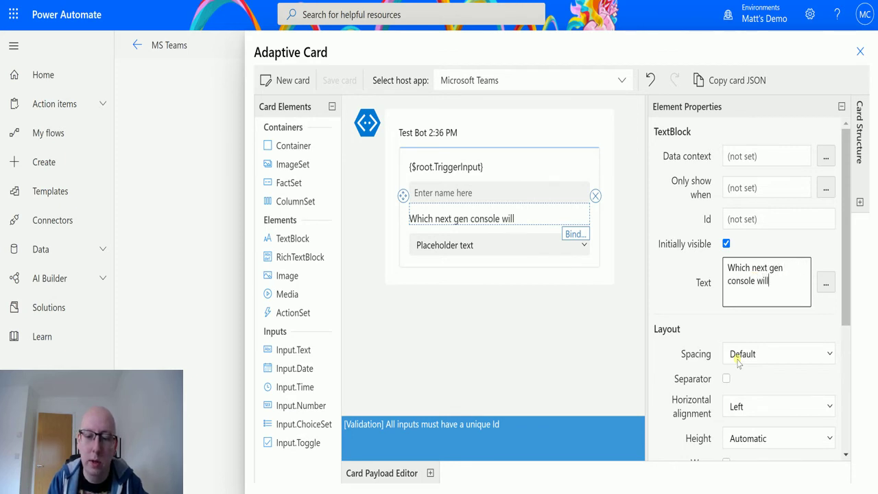
{"action": "type", "text": " you be purch"}
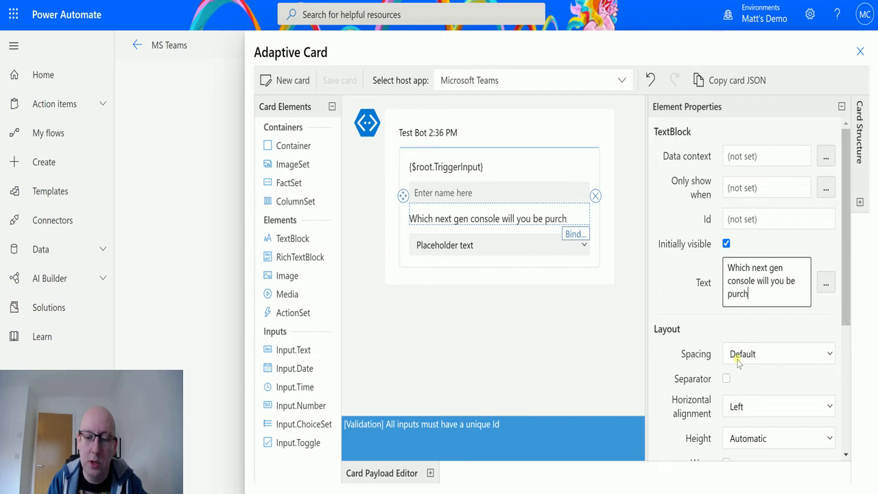
{"action": "type", "text": "asing?"}
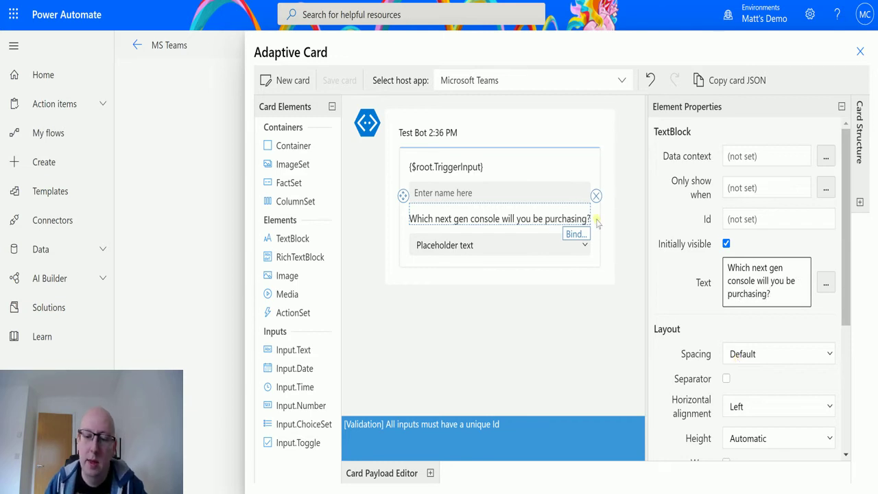
- Set the choice set's first two choice values to "Xbox Series X" and "Xbox Series S"
{"action": "left_click", "coordinate": [467, 243]}
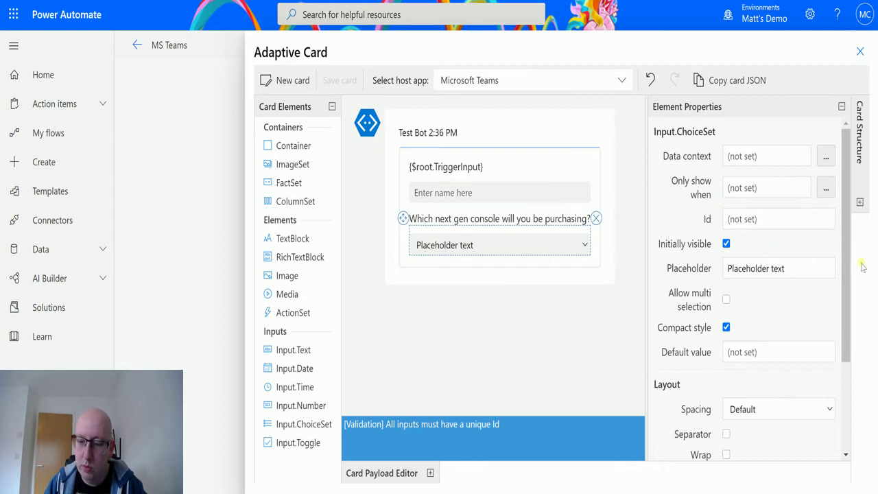
{"action": "left_click_drag", "start_coordinate": [847, 271], "coordinate": [846, 359]}
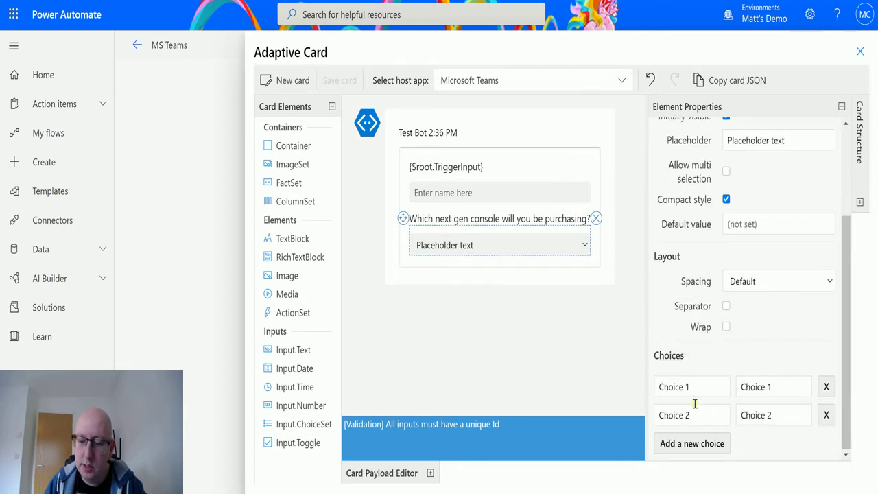
{"action": "left_click", "coordinate": [775, 384]}
{"action": "triple_click", "coordinate": [714, 389]}
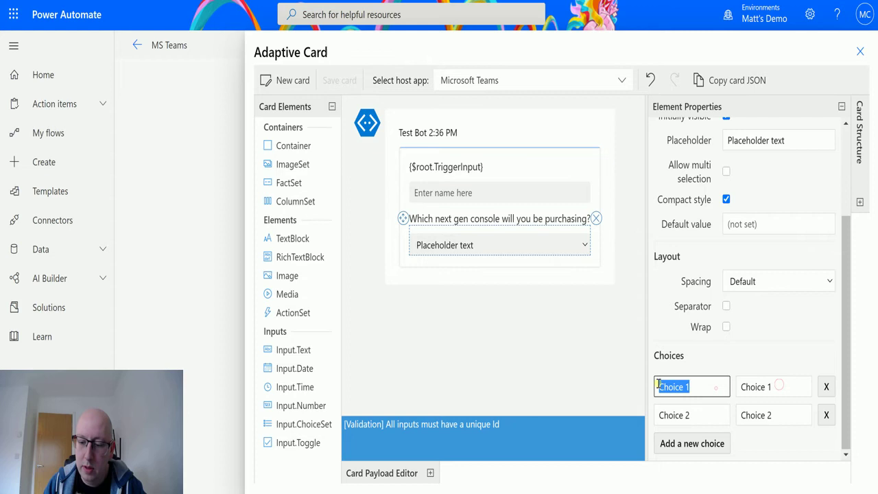
{"action": "left_click", "coordinate": [745, 386]}
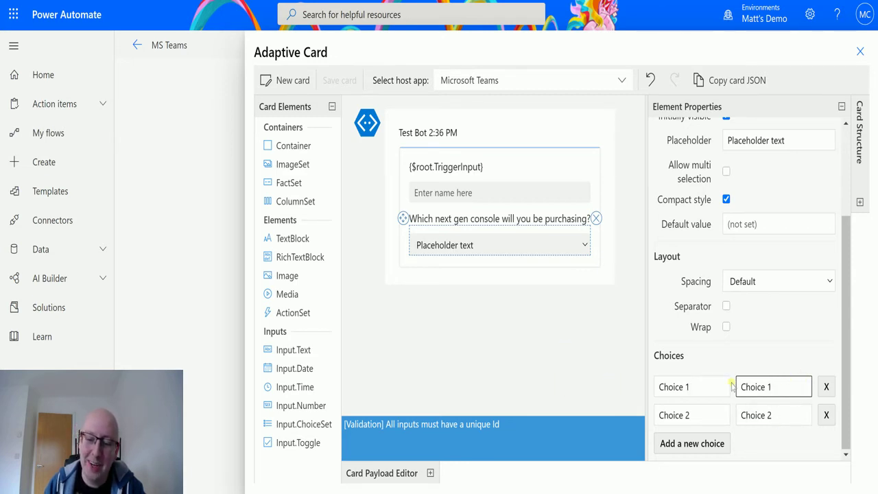
{"action": "triple_click", "coordinate": [765, 387]}
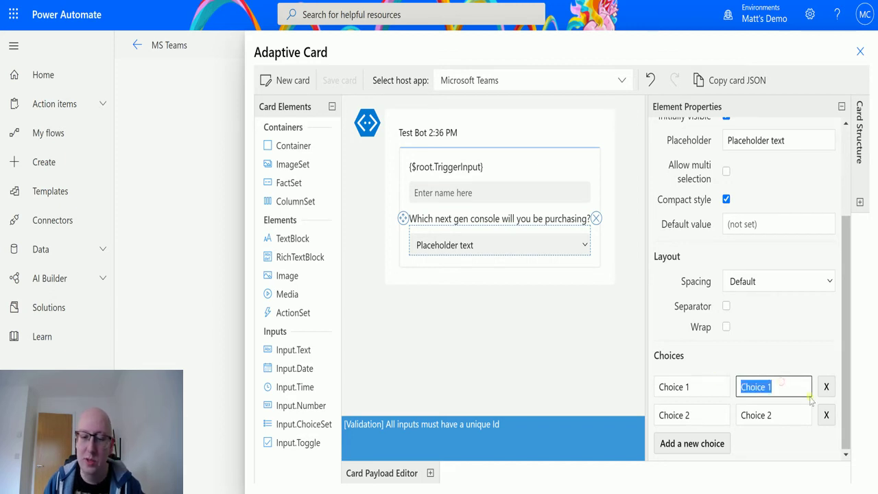
{"action": "type", "text": "Xbox"}
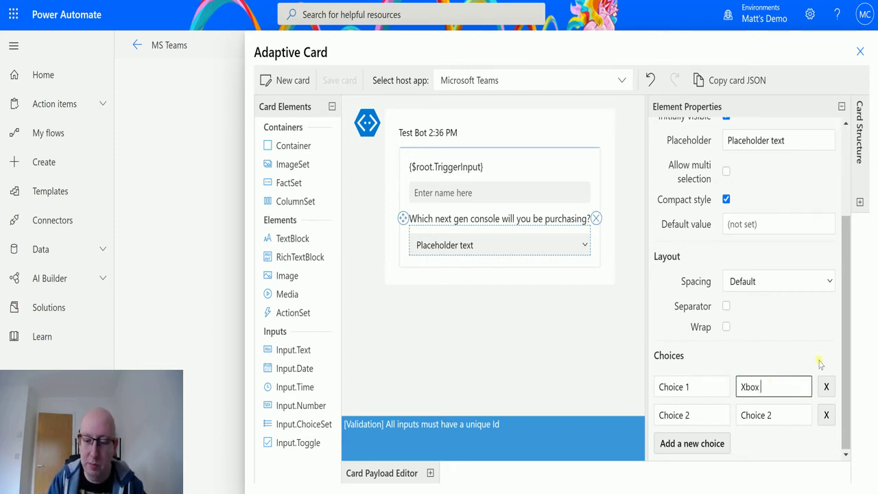
{"action": "type", "text": " Series X"}
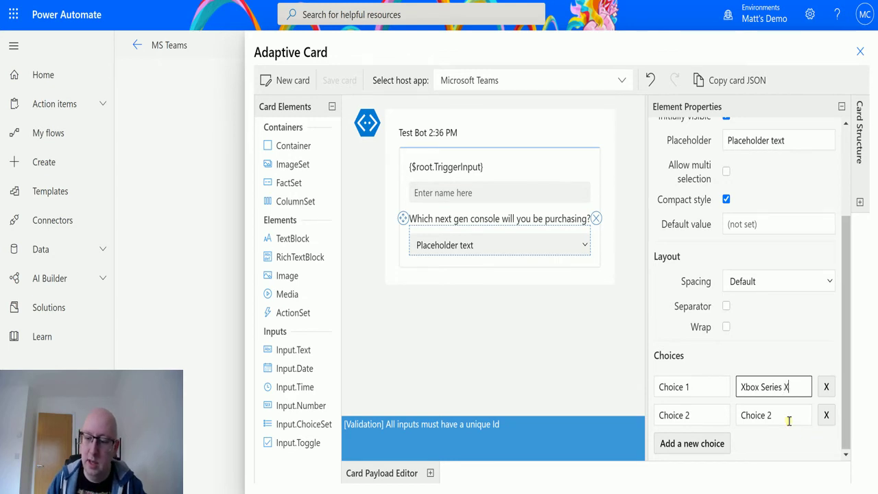
{"action": "triple_click", "coordinate": [787, 416]}
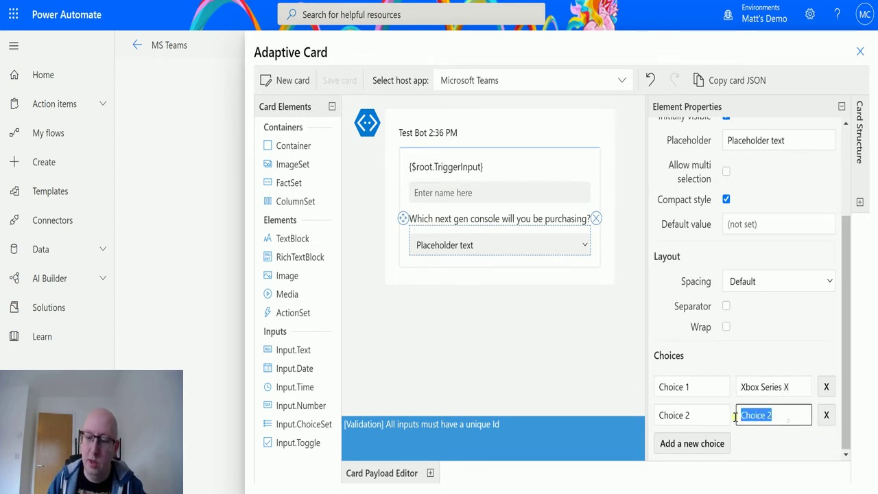
{"action": "type", "text": "Xbox Series"}
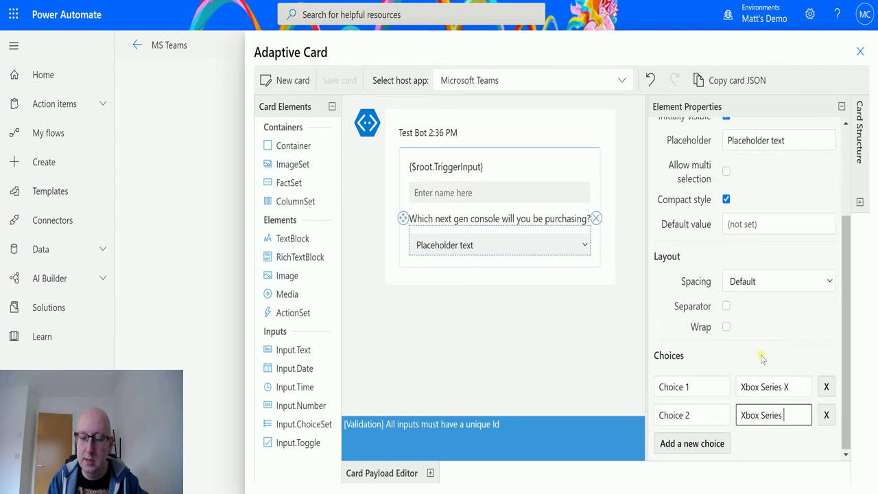
- Add a third choice titled "Choice 3" with the value "PlayStation 5 All Digital", correcting its spelling
{"action": "left_click", "coordinate": [693, 443]}
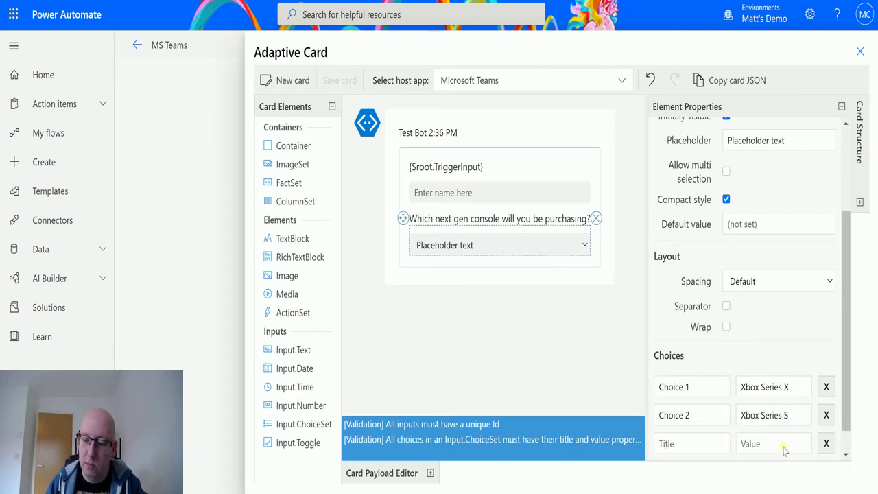
{"action": "left_click", "coordinate": [750, 445]}
{"action": "scroll", "coordinate": [752, 355], "scroll_direction": "down", "scroll_amount": 1}
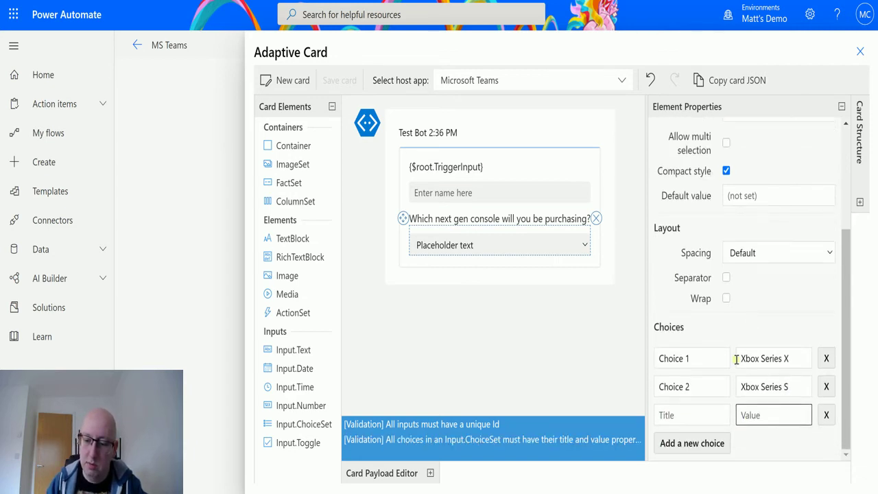
{"action": "left_click", "coordinate": [674, 418]}
{"action": "type", "text": "Choice 3"}
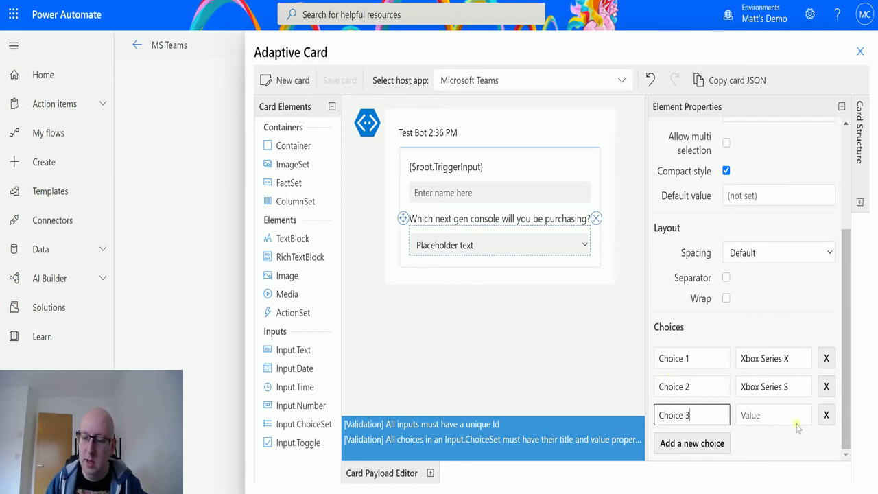
{"action": "left_click", "coordinate": [770, 418]}
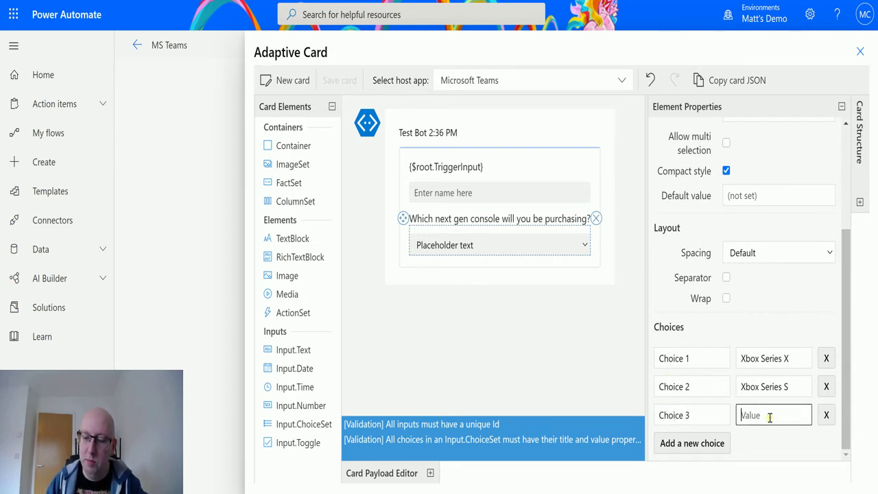
{"action": "type", "text": "Playstation 5"}
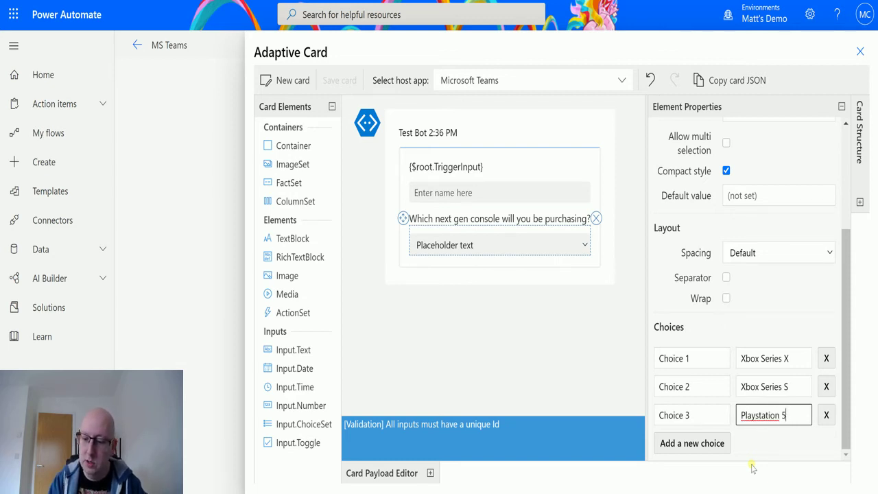
{"action": "right_click", "coordinate": [769, 415]}
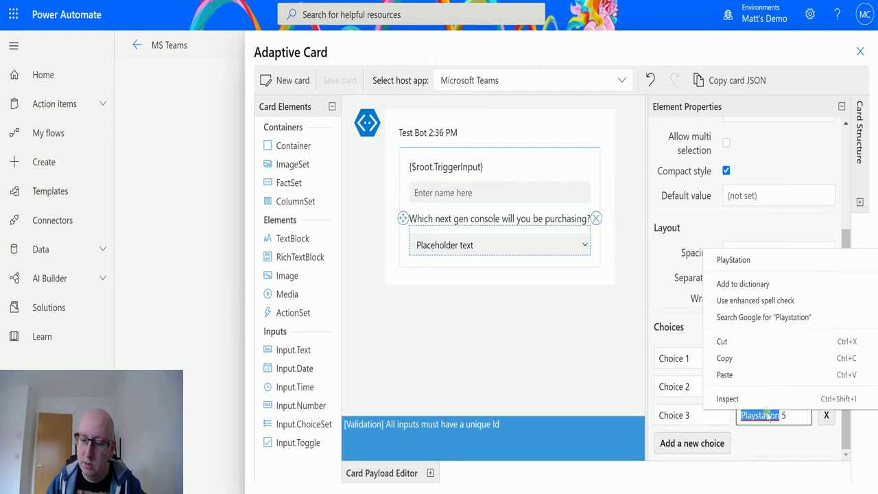
{"action": "left_click", "coordinate": [738, 259]}
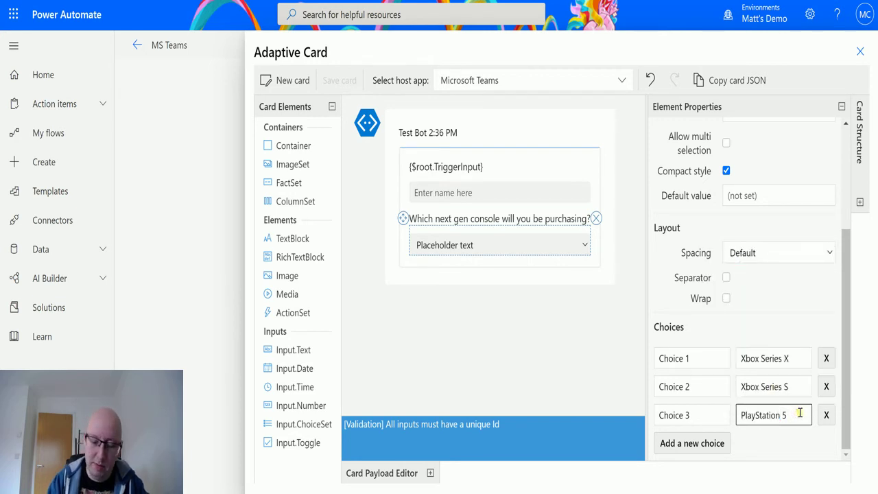
{"action": "type", "text": "All Digitial"}
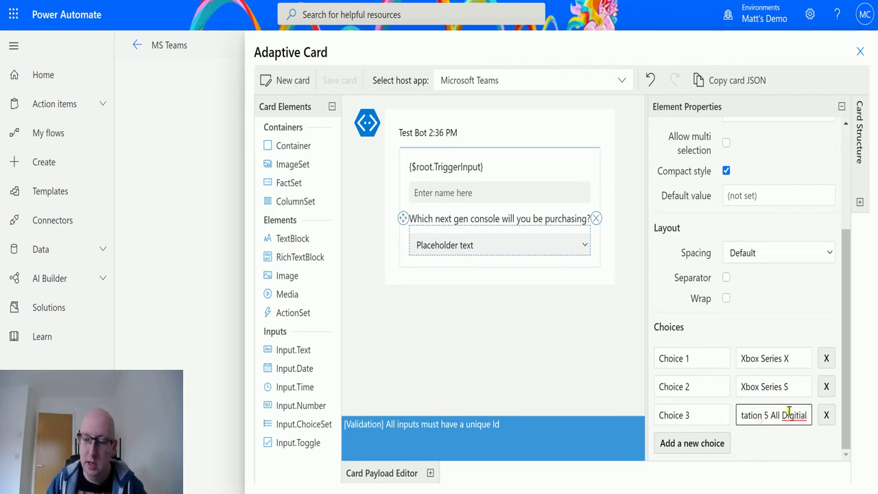
{"action": "right_click", "coordinate": [789, 415]}
{"action": "left_click", "coordinate": [741, 260]}
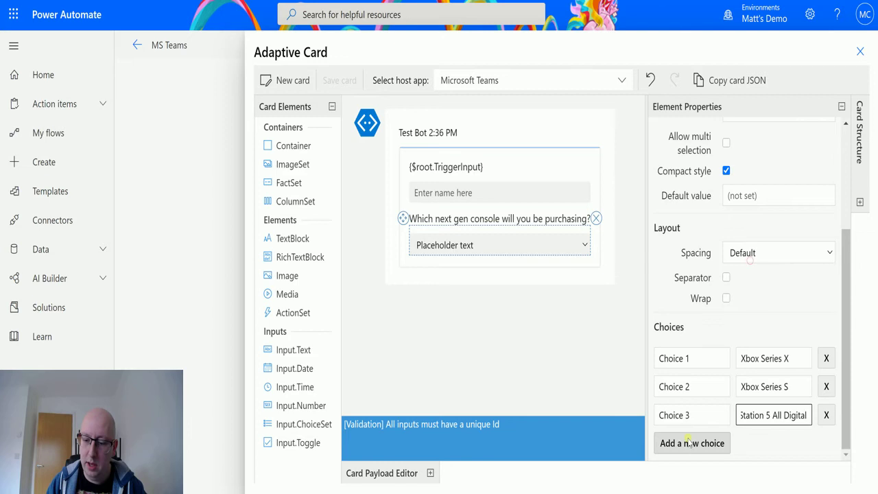
- Add a fourth choice titled "Choice 4" with the value "PlayStation 5 Disk Version" to the choice set
{"action": "left_click", "coordinate": [687, 446]}
{"action": "left_click", "coordinate": [691, 442]}
{"action": "type", "text": "Choice 4"}
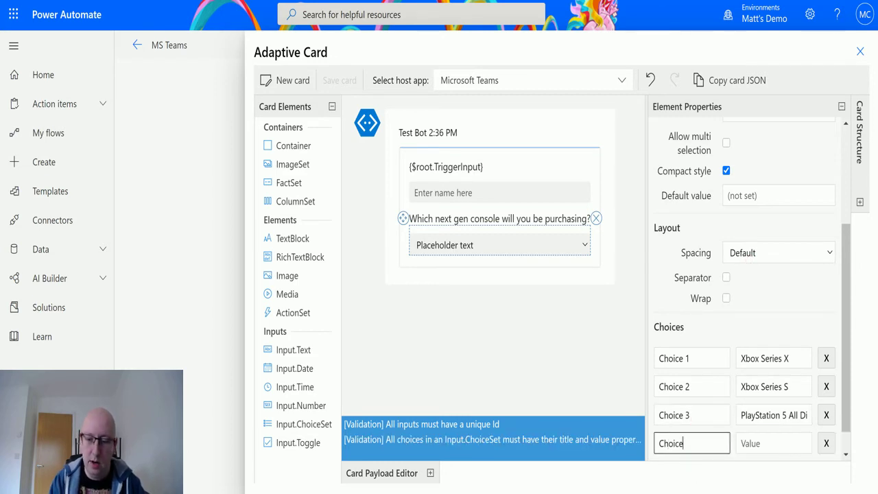
{"action": "left_click", "coordinate": [771, 445]}
{"action": "type", "text": "Plays"}
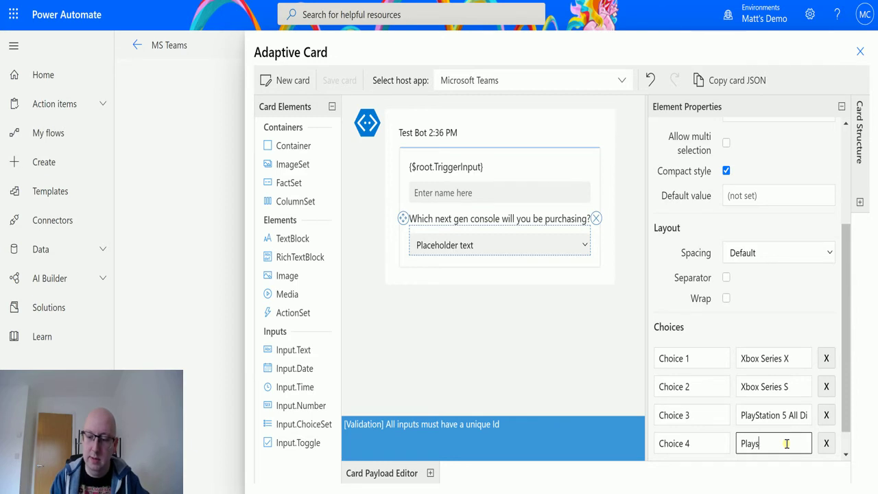
{"action": "type", "text": "tation 5 DIsk"}
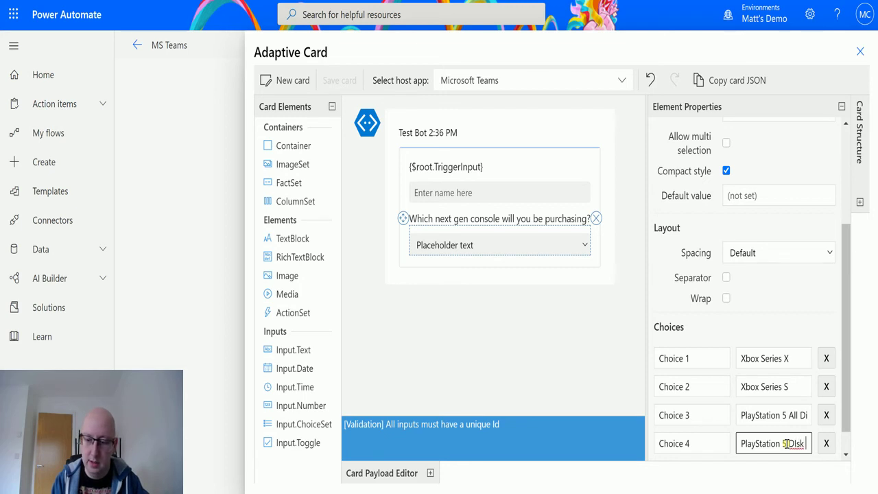
{"action": "key", "text": "BackSpace"}
{"action": "type", "text": "k Version"}
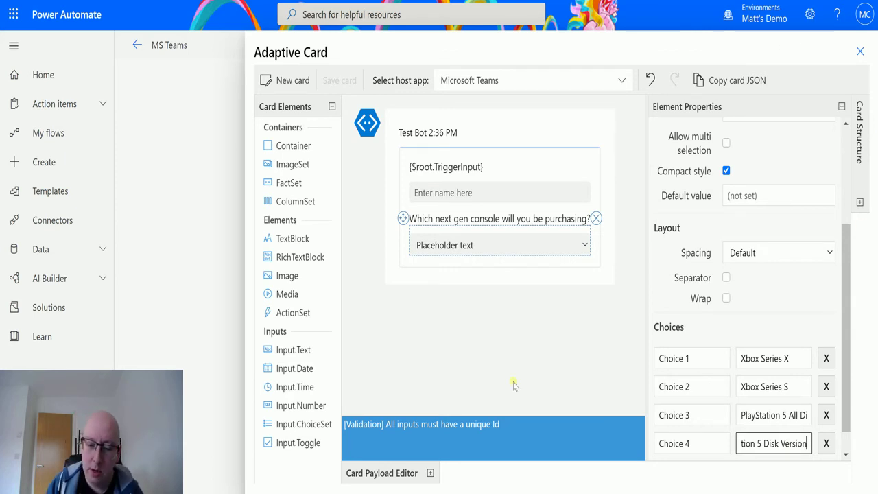
- Set the choice set's Id to NextGenID
{"action": "scroll", "coordinate": [749, 180], "scroll_direction": "up", "scroll_amount": 1}
{"action": "scroll", "coordinate": [748, 180], "scroll_direction": "up", "scroll_amount": 4}
{"action": "left_click", "coordinate": [774, 217]}
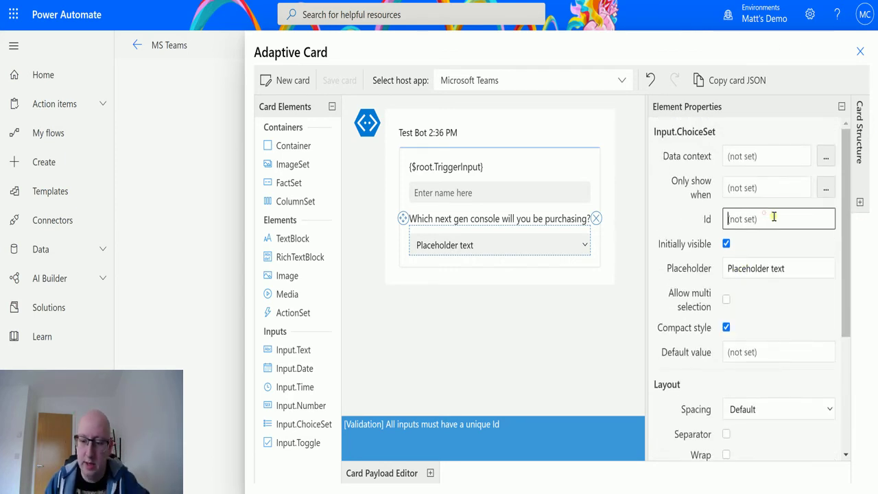
{"action": "type", "text": "NextGenID"}
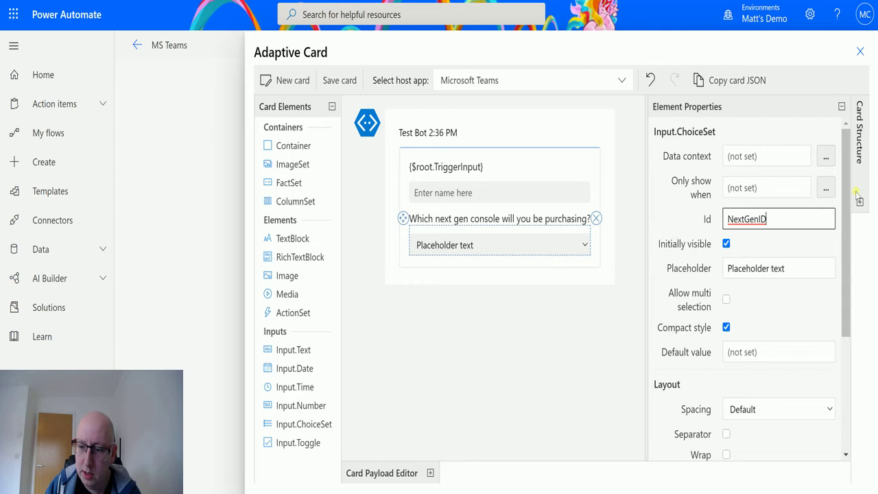
{"action": "left_click", "coordinate": [859, 203]}
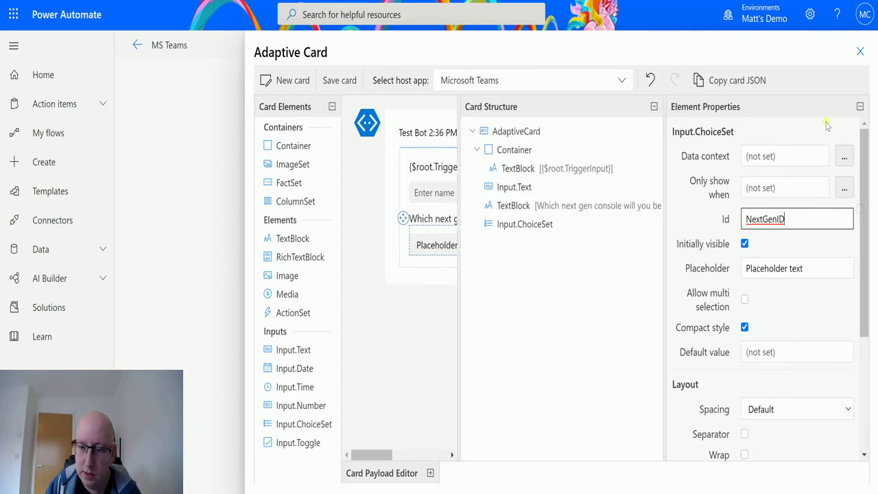
{"action": "left_click", "coordinate": [860, 107]}
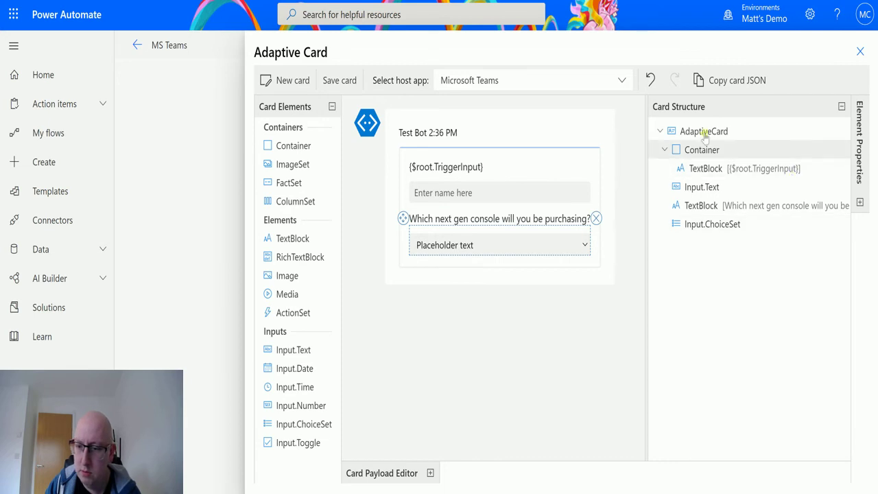
{"action": "left_click", "coordinate": [842, 106]}
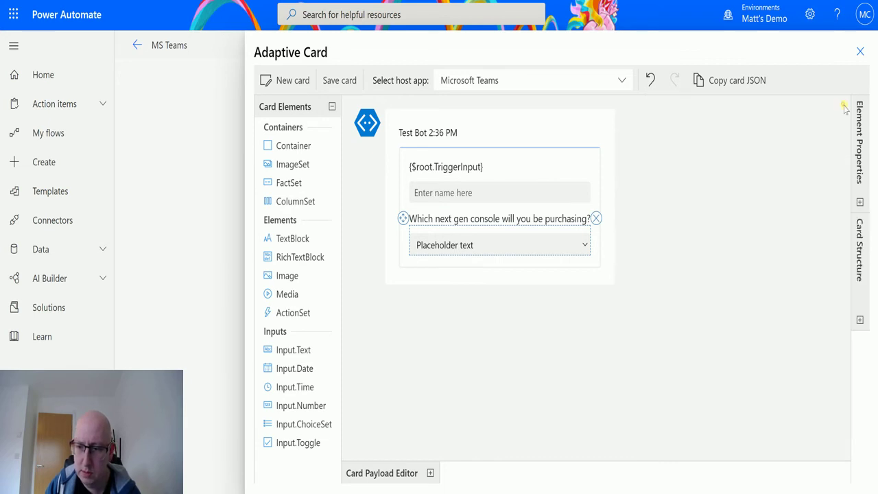
{"action": "left_click", "coordinate": [860, 202]}
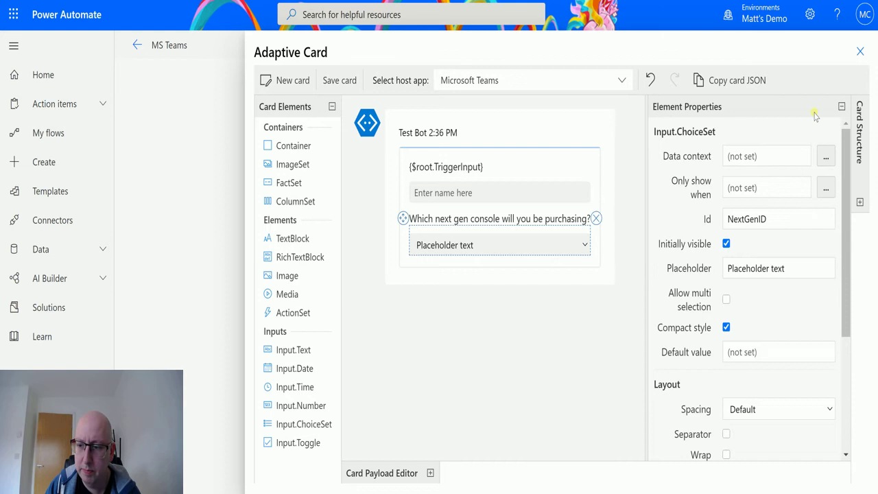
- Save the card, reopen it in preview mode and check the options offered by the console question
{"action": "left_click", "coordinate": [340, 80]}
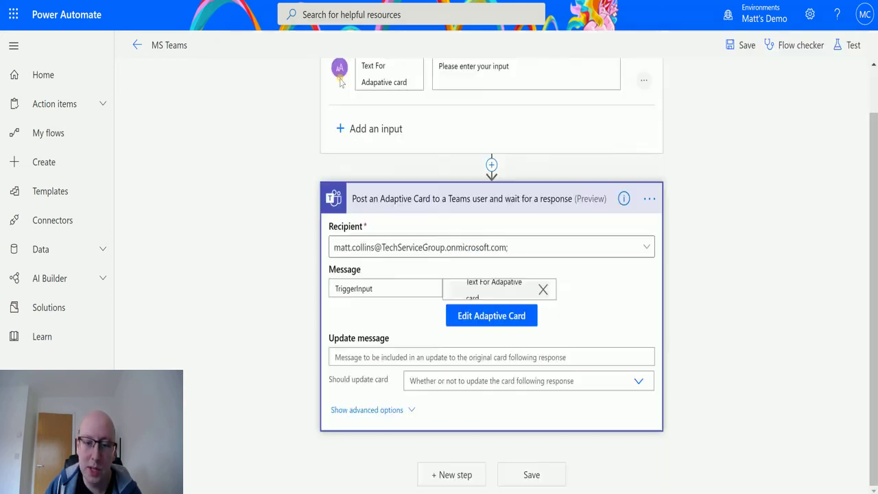
{"action": "left_click", "coordinate": [496, 321]}
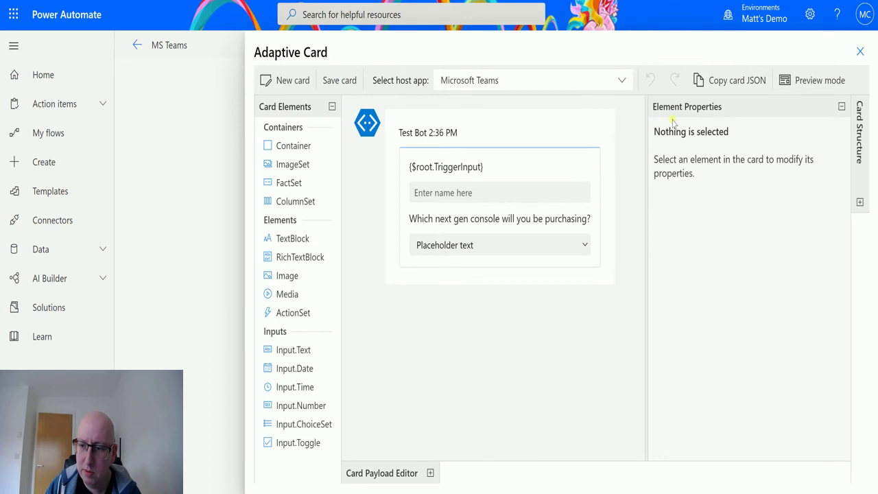
{"action": "left_click", "coordinate": [811, 81]}
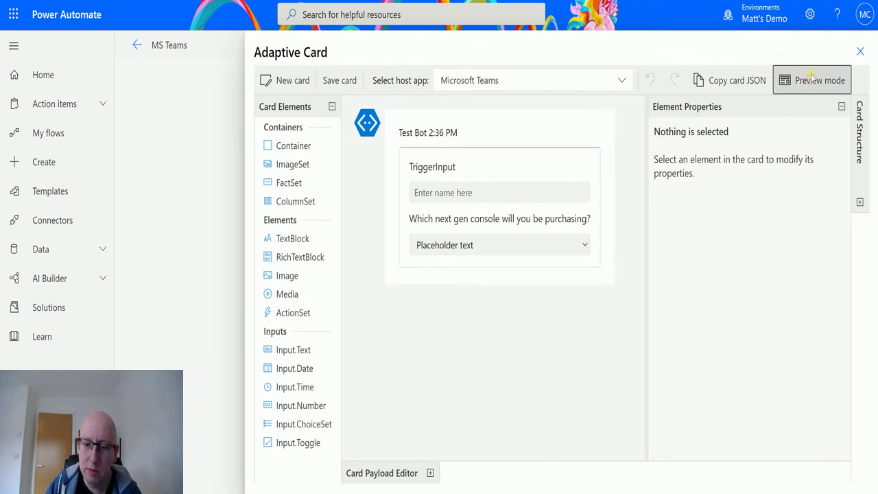
{"action": "left_click", "coordinate": [584, 245]}
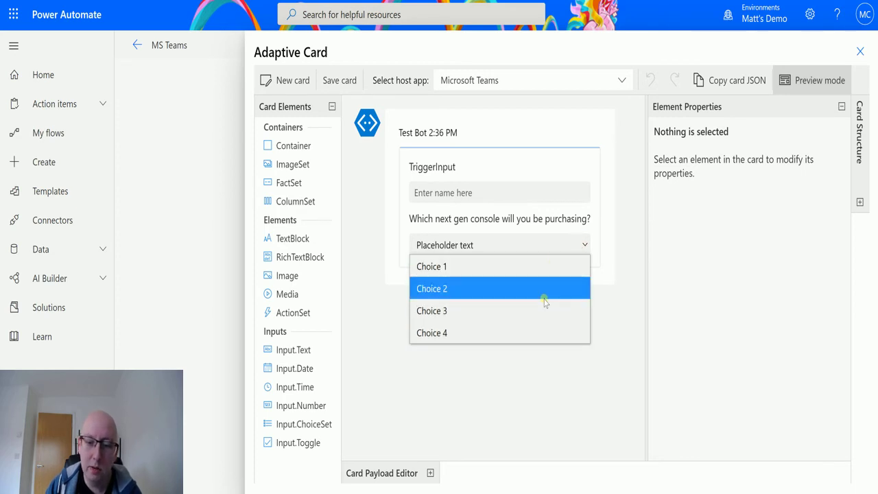
{"action": "left_click", "coordinate": [661, 262]}
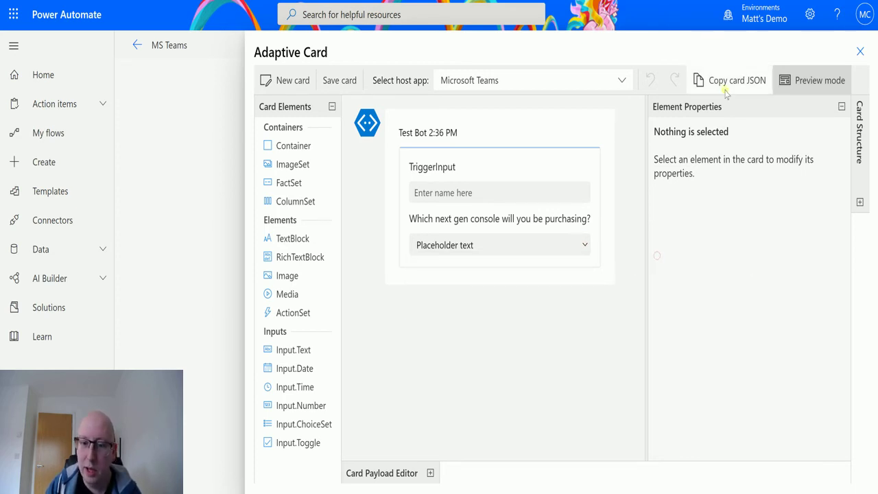
{"action": "left_click", "coordinate": [516, 239]}
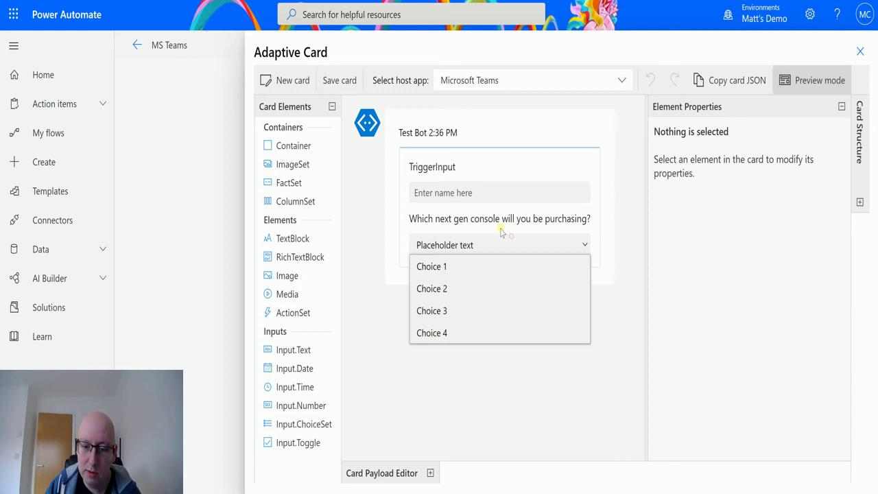
{"action": "left_click", "coordinate": [504, 233]}
{"action": "left_click", "coordinate": [783, 72]}
- Copy the values "Xbox Series X" and "Xbox Series S" into the titles of the choice set's first two choices
{"action": "left_click", "coordinate": [573, 218]}
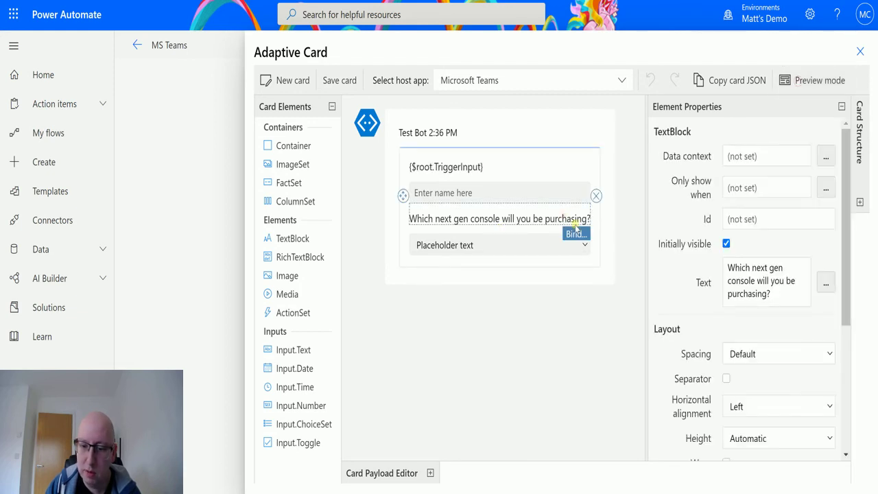
{"action": "left_click", "coordinate": [580, 243]}
{"action": "scroll", "coordinate": [726, 313], "scroll_direction": "down", "scroll_amount": 5}
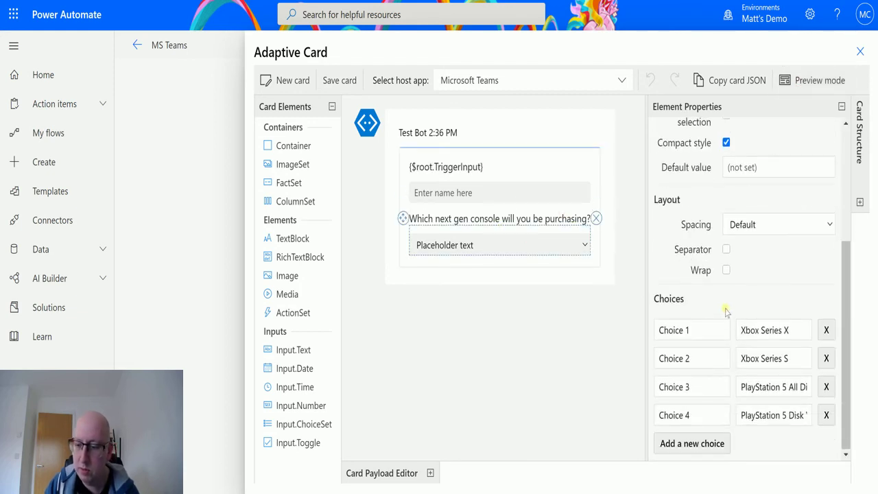
{"action": "triple_click", "coordinate": [789, 330]}
{"action": "key", "text": "ctrl+c"}
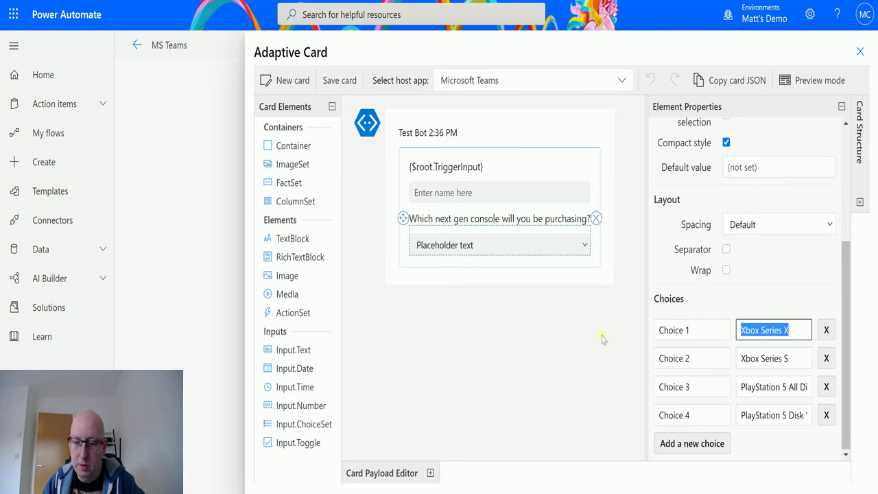
{"action": "triple_click", "coordinate": [695, 325]}
{"action": "key", "text": "ctrl+v"}
{"action": "left_click_drag", "start_coordinate": [800, 365], "coordinate": [782, 361]}
{"action": "key", "text": "ctrl+a"}
{"action": "key", "text": "ctrl+c"}
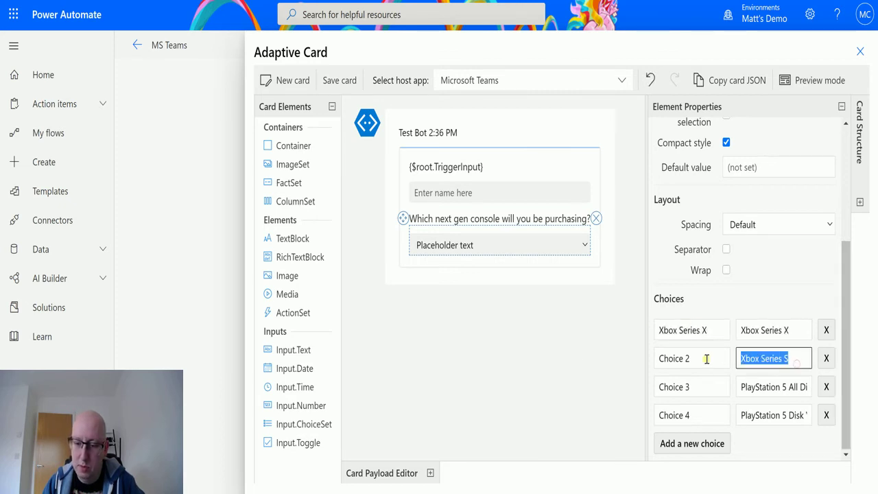
{"action": "triple_click", "coordinate": [706, 359]}
{"action": "key", "text": "ctrl+v"}
- Retitle the third and fourth choices "PlayStation 5 All Digital" and "PlayStation 5 Disk Version" to match their values, and save the card
{"action": "left_click", "coordinate": [798, 388]}
{"action": "key", "text": "ctrl+a"}
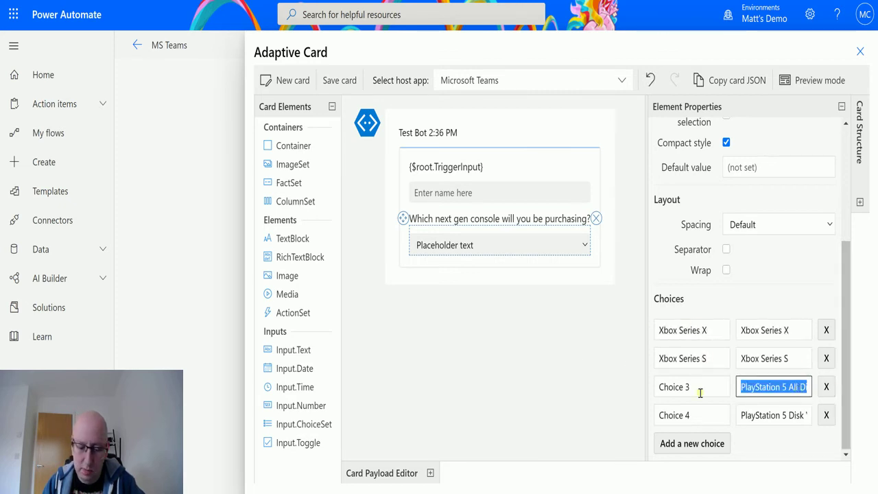
{"action": "key", "text": "ctrl+c"}
{"action": "triple_click", "coordinate": [699, 387]}
{"action": "key", "text": "ctrl+v"}
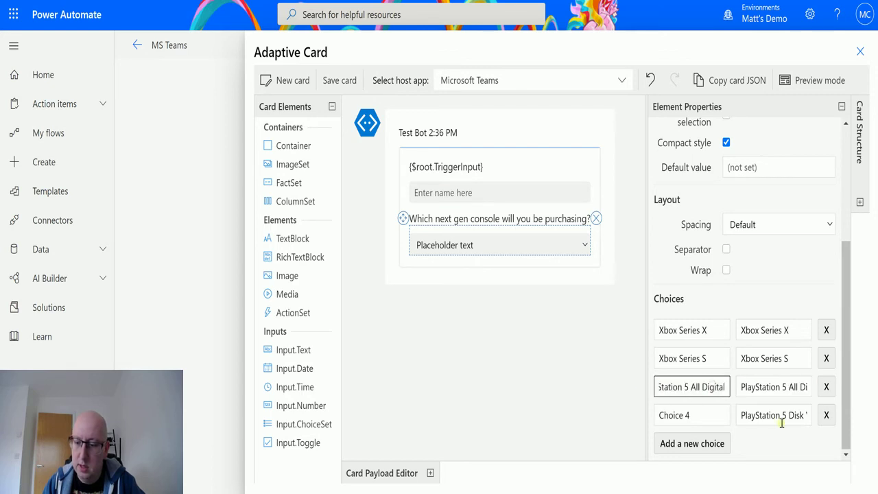
{"action": "left_click", "coordinate": [778, 418]}
{"action": "key", "text": "ctrl+a"}
{"action": "key", "text": "ctrl+c"}
{"action": "triple_click", "coordinate": [714, 418]}
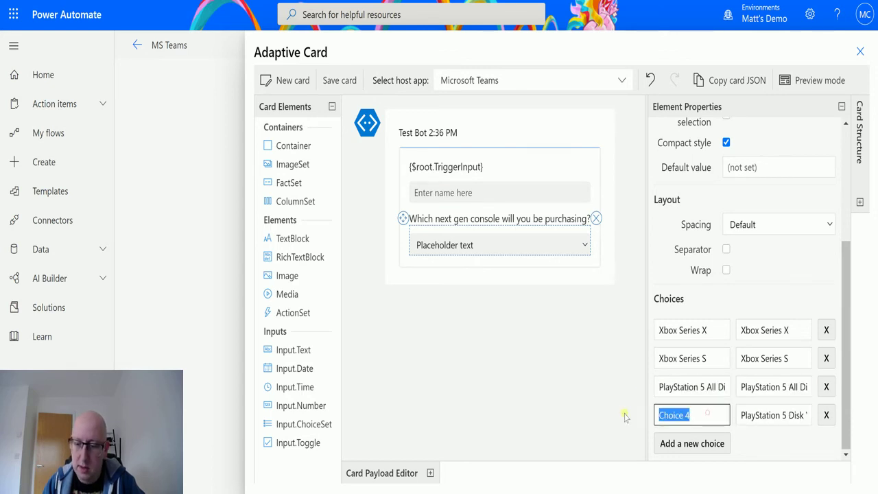
{"action": "key", "text": "ctrl+v"}
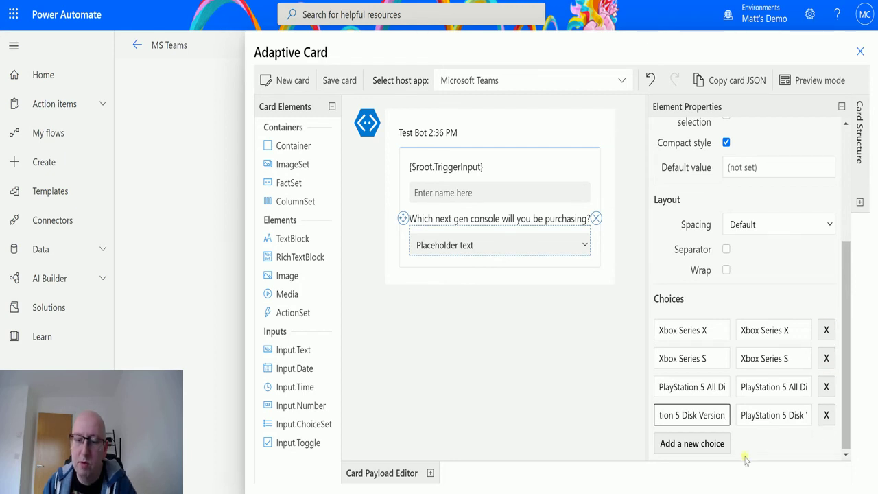
{"action": "left_click", "coordinate": [340, 80]}
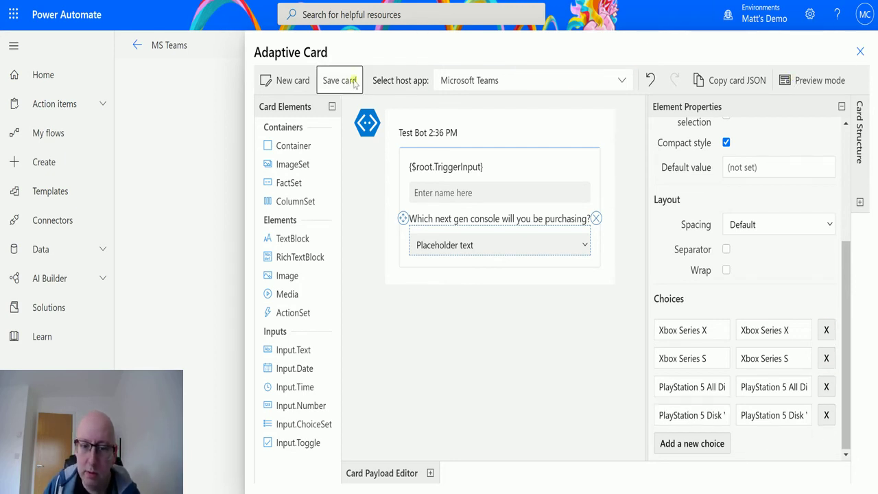
- Reopen the card in preview mode to check the retitled console choices, and close the card editor
{"action": "left_click", "coordinate": [492, 316]}
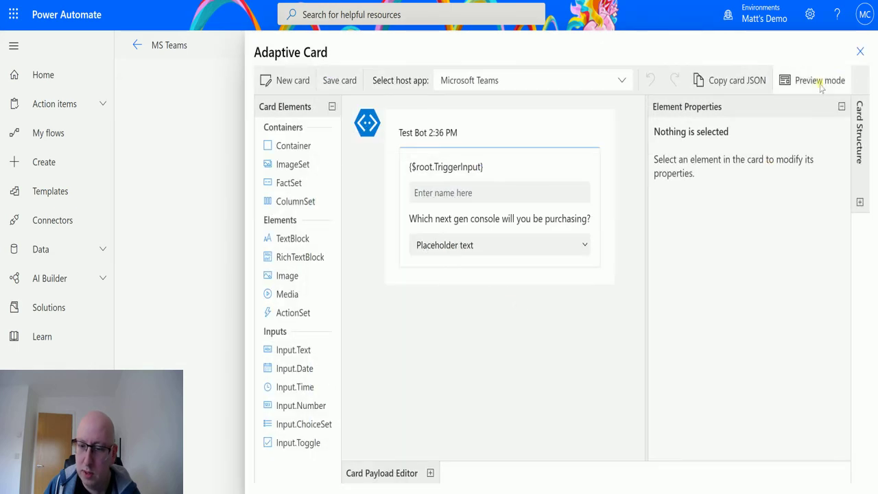
{"action": "left_click", "coordinate": [817, 81]}
{"action": "left_click", "coordinate": [549, 239]}
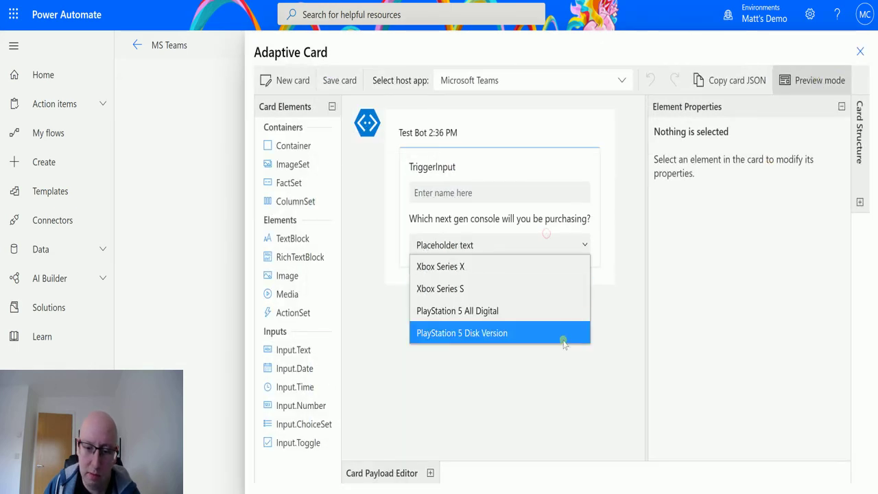
{"action": "left_click", "coordinate": [650, 324]}
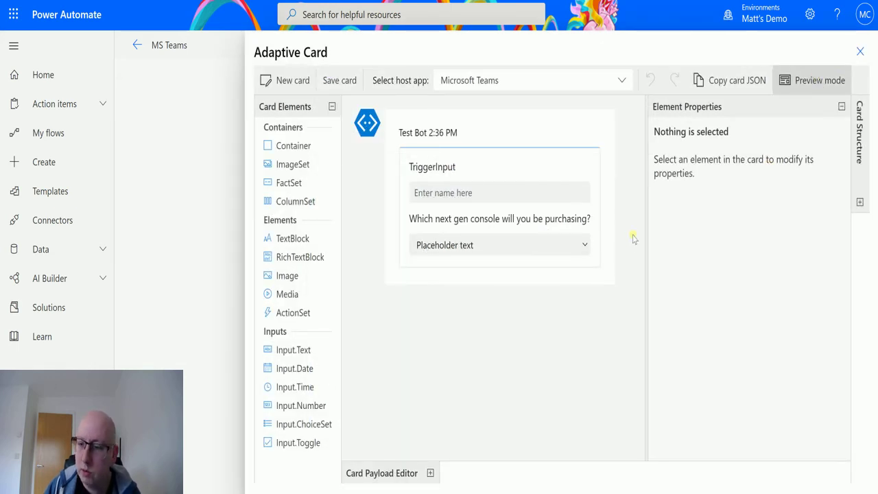
{"action": "left_click", "coordinate": [338, 80]}
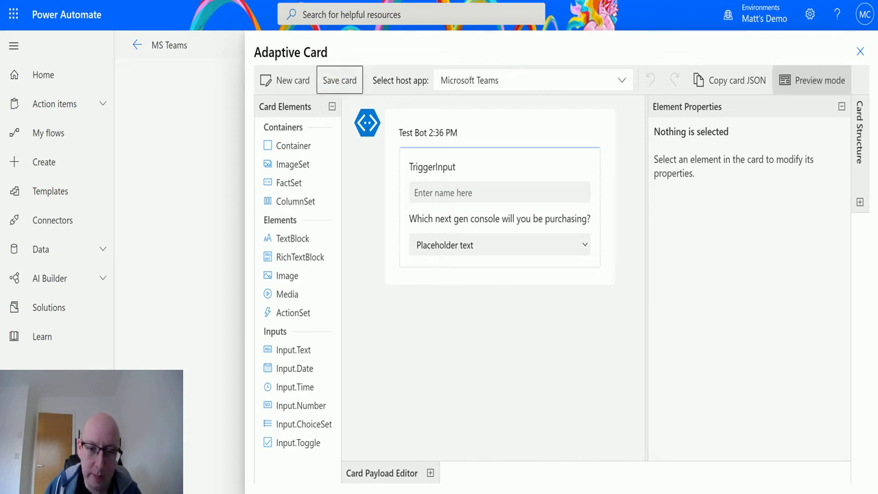
{"action": "left_click", "coordinate": [346, 81]}
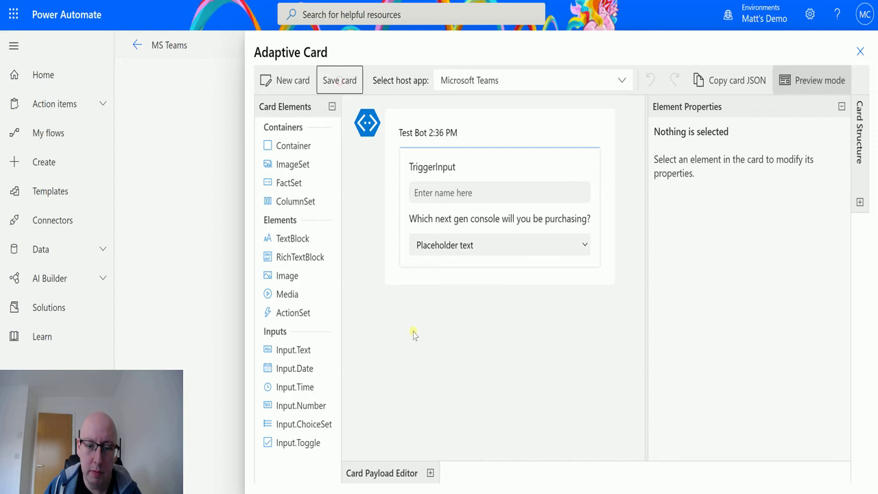
{"action": "left_click", "coordinate": [860, 51]}
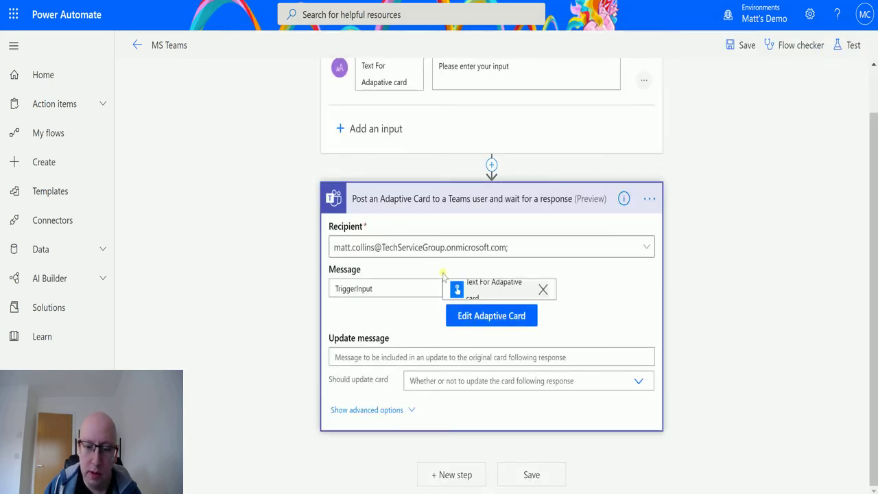
- Set the action's update message to "Thank you for respoding." and Should update card to Yes
{"action": "left_click", "coordinate": [410, 358]}
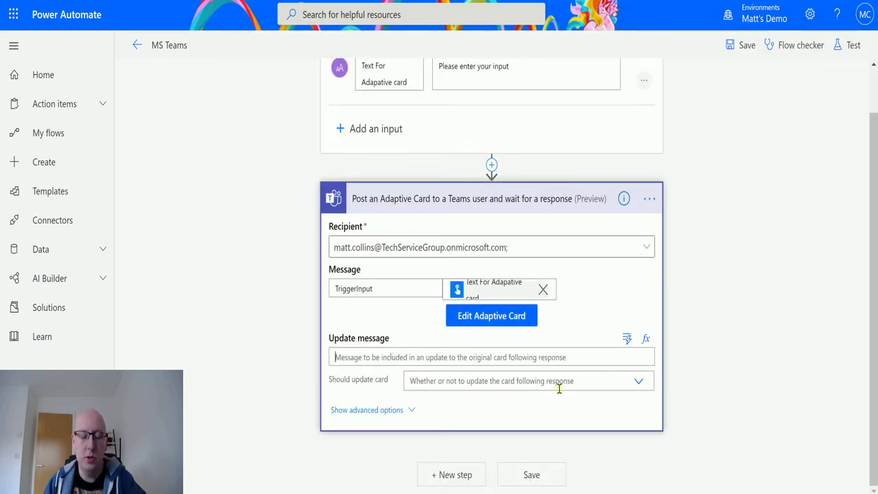
{"action": "type", "text": "Thank you for respoding."}
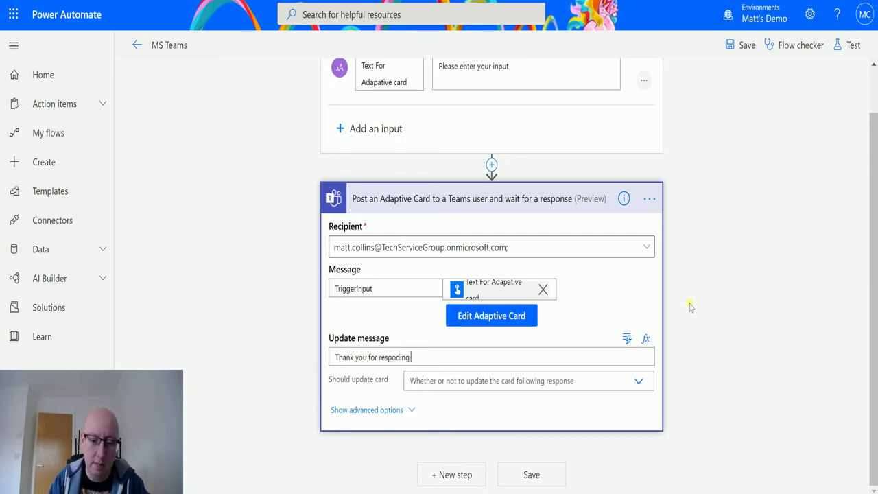
{"action": "left_click", "coordinate": [638, 380]}
{"action": "left_click", "coordinate": [457, 414]}
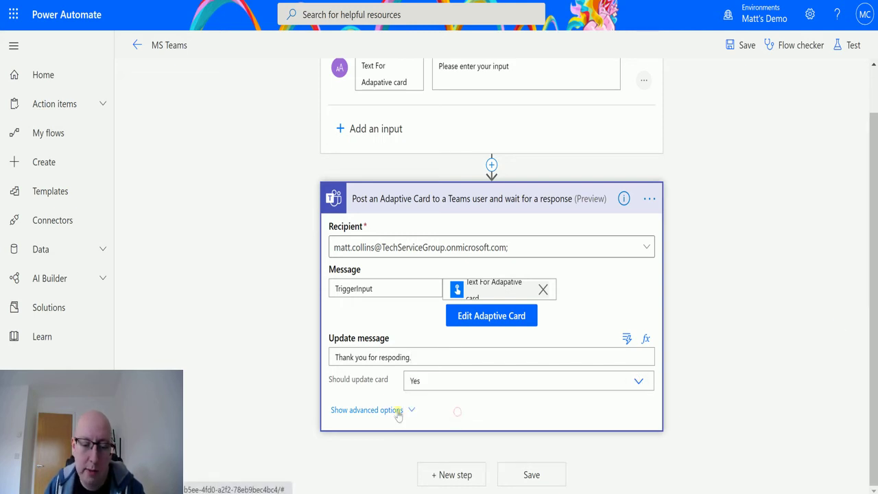
- In the action's advanced options, set the summary to "Please fill in the below questions, they are very important!" and IsAlert to Yes
{"action": "left_click", "coordinate": [397, 410]}
{"action": "left_click", "coordinate": [392, 358]}
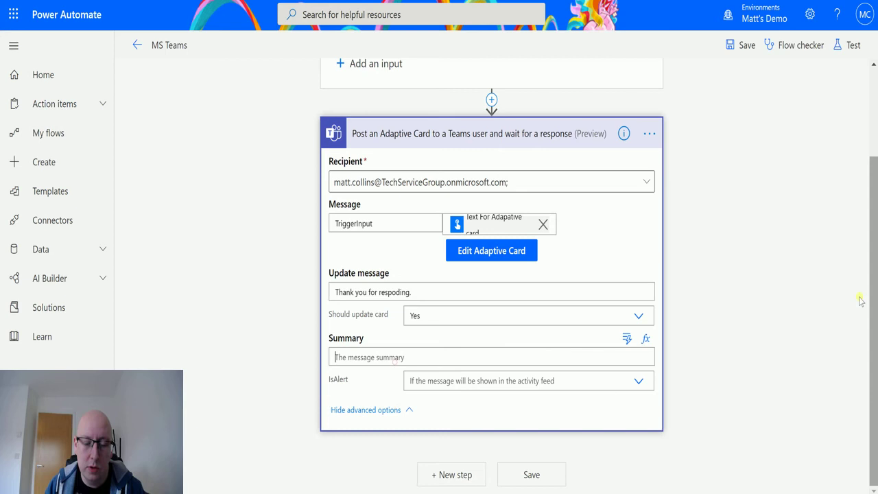
{"action": "type", "text": "Please fill in"}
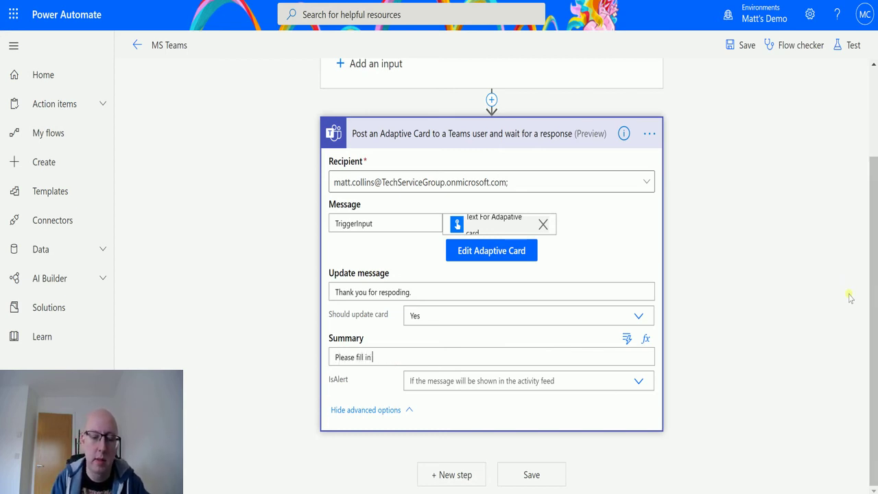
{"action": "type", "text": " the belw"}
{"action": "key", "text": "BackSpace"}
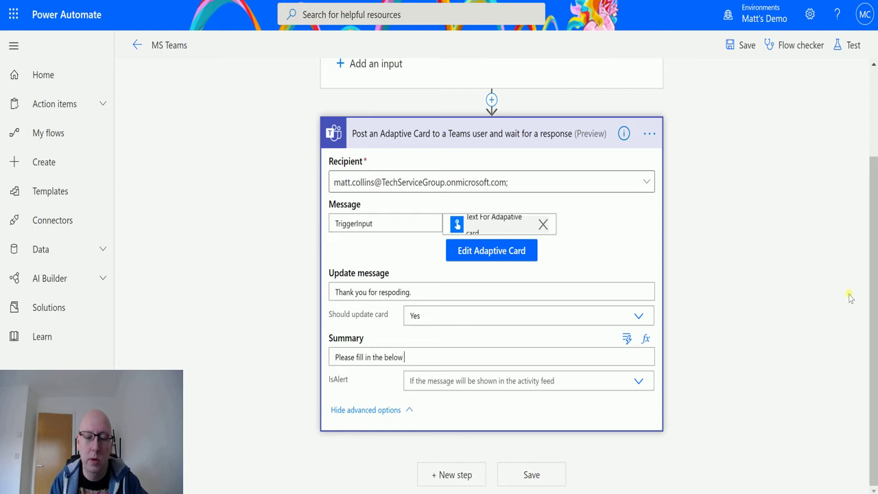
{"action": "type", "text": "ow questions, they are very important!"}
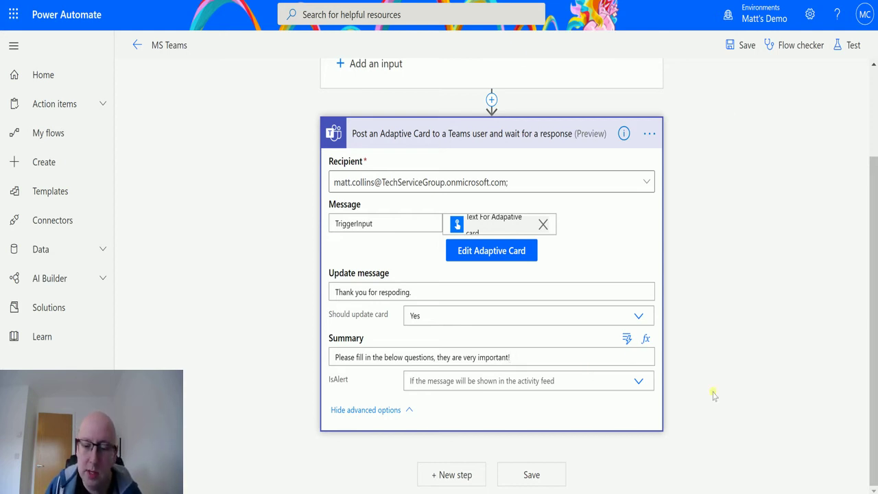
{"action": "left_click", "coordinate": [639, 381]}
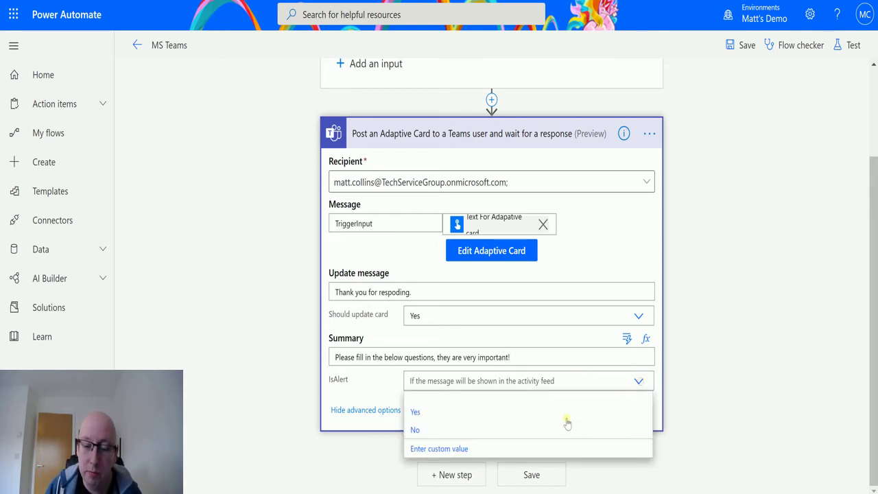
{"action": "left_click", "coordinate": [473, 414]}
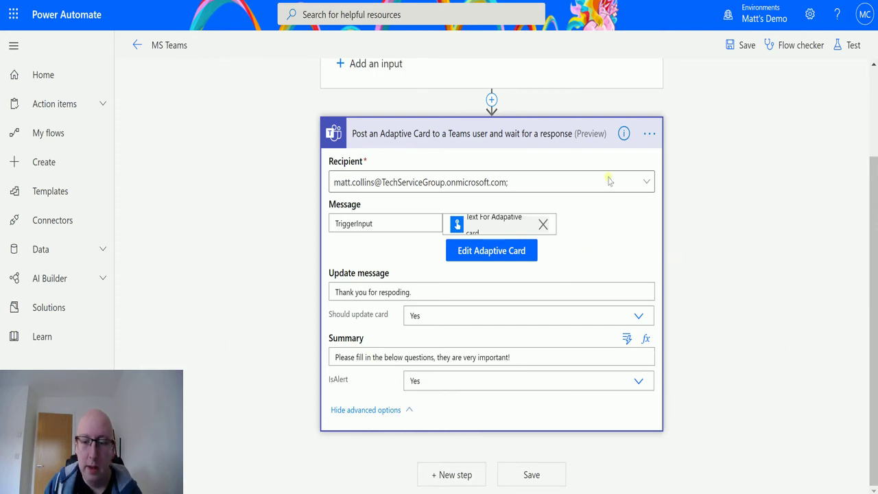
- Add a Data Operation Compose action after the Teams adaptive card step
{"action": "left_click", "coordinate": [453, 475]}
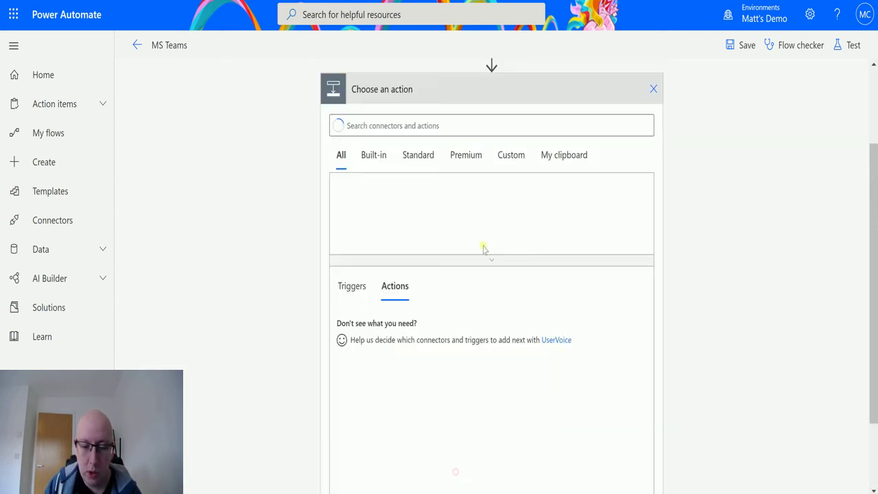
{"action": "type", "text": "compose"}
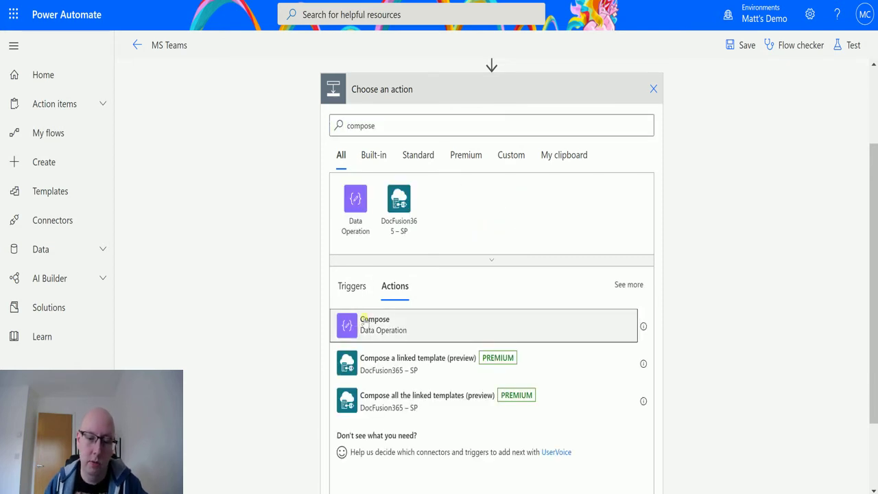
{"action": "left_click", "coordinate": [364, 322]}
{"action": "left_click", "coordinate": [409, 256]}
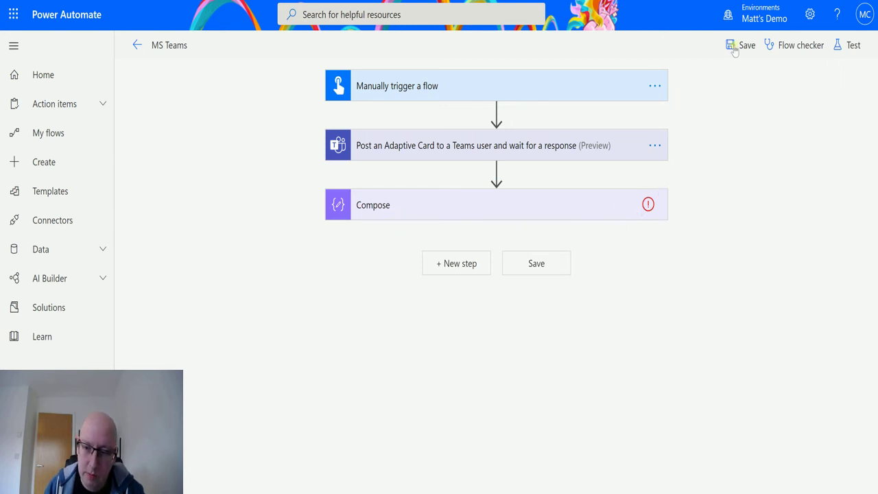
- Check the flow for errors and reload the page, discarding the unsaved changes
{"action": "left_click", "coordinate": [775, 43]}
{"action": "left_click", "coordinate": [754, 153]}
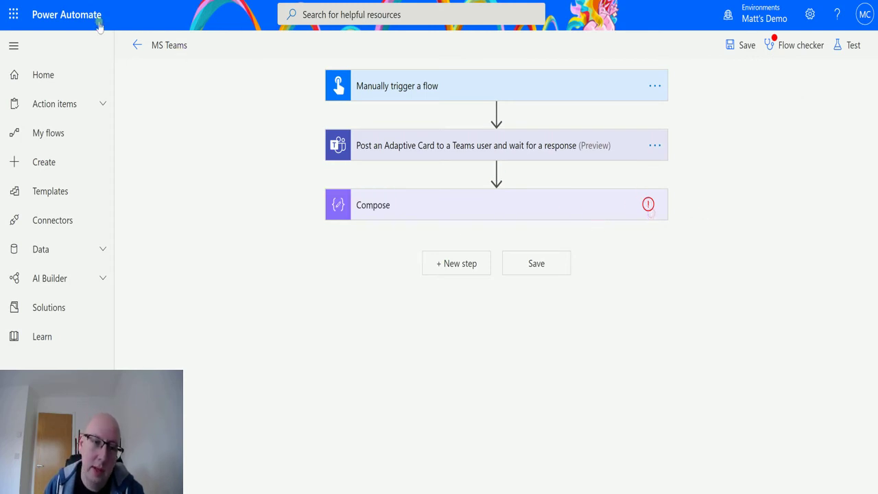
{"action": "left_click", "coordinate": [77, 2]}
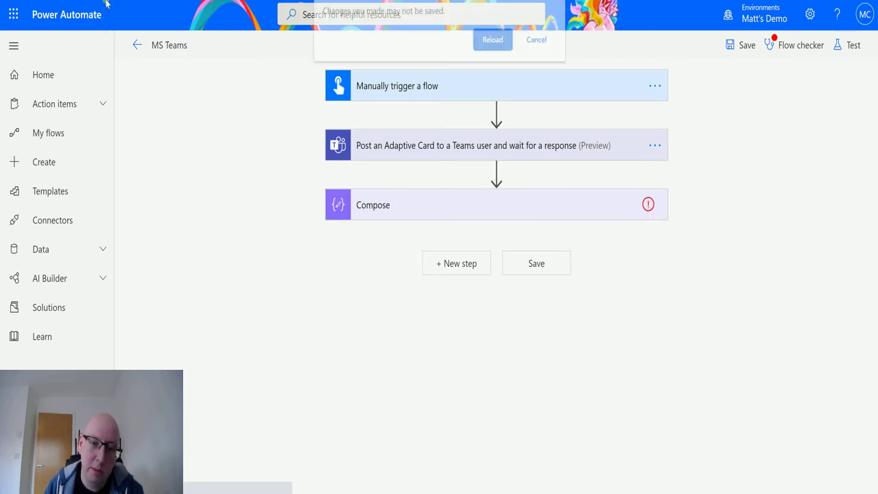
{"action": "left_click", "coordinate": [488, 39]}
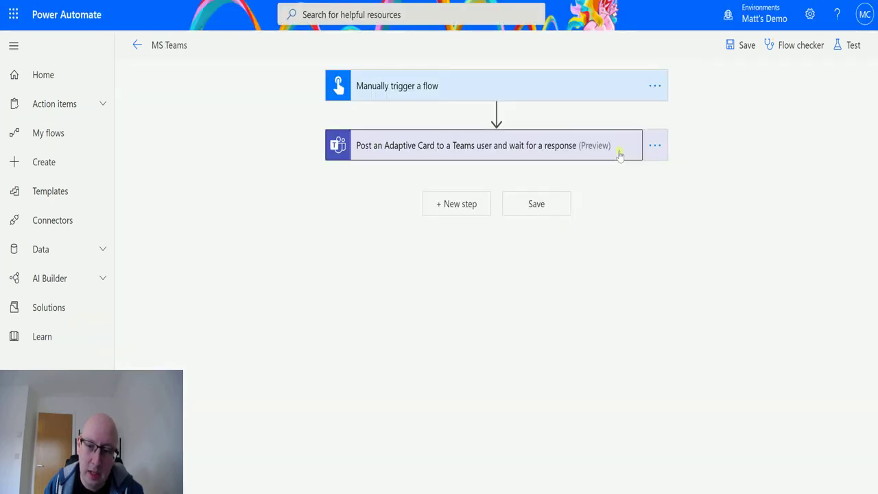
- Open the adaptive card editor of the Teams action and start a new card
{"action": "left_click", "coordinate": [495, 146]}
{"action": "left_click", "coordinate": [510, 266]}
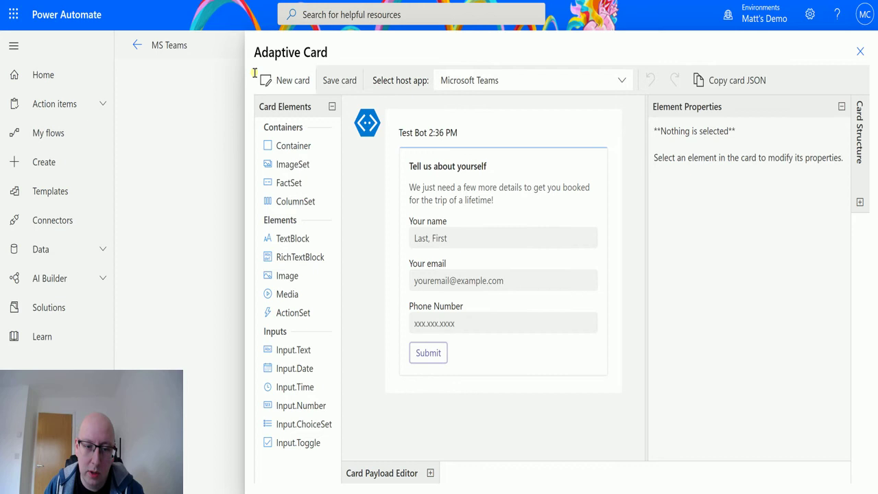
{"action": "left_click", "coordinate": [278, 80]}
{"action": "left_click", "coordinate": [453, 129]}
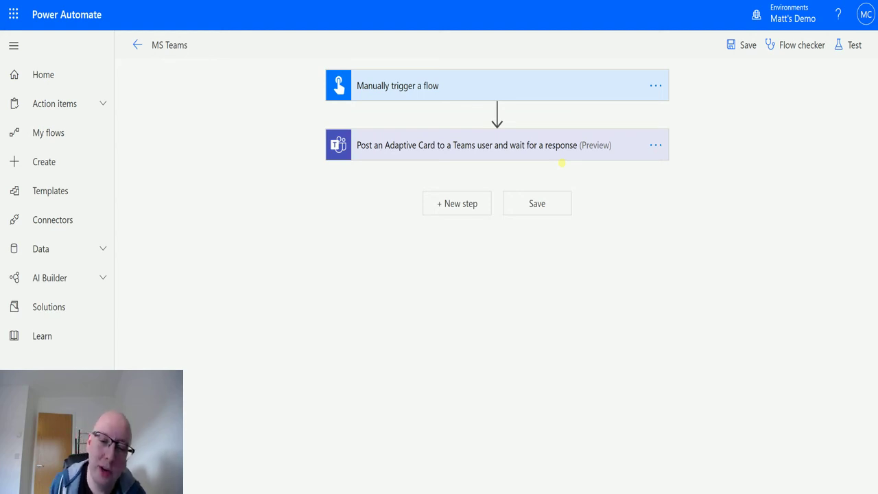
- Start a test of the flow with the trigger performed manually, and continue with the Microsoft Teams connection
{"action": "left_click", "coordinate": [540, 159]}
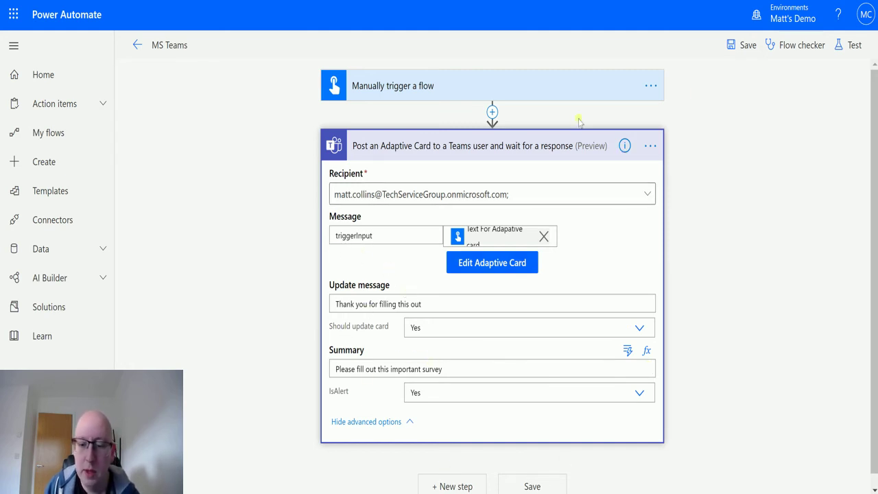
{"action": "left_click", "coordinate": [851, 45]}
{"action": "left_click", "coordinate": [712, 81]}
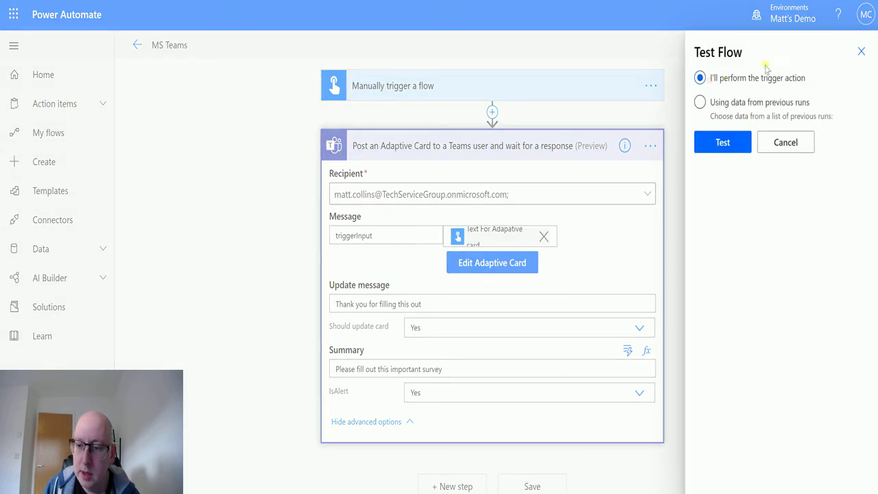
{"action": "left_click", "coordinate": [723, 142]}
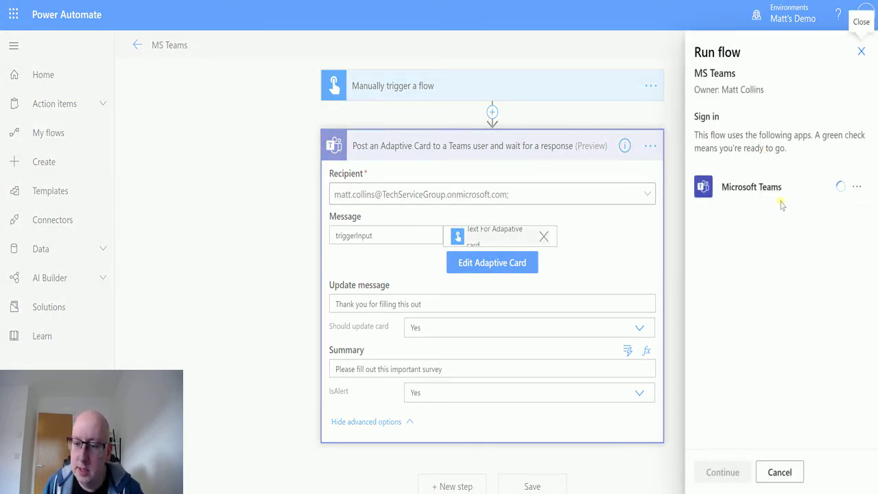
{"action": "left_click", "coordinate": [722, 472]}
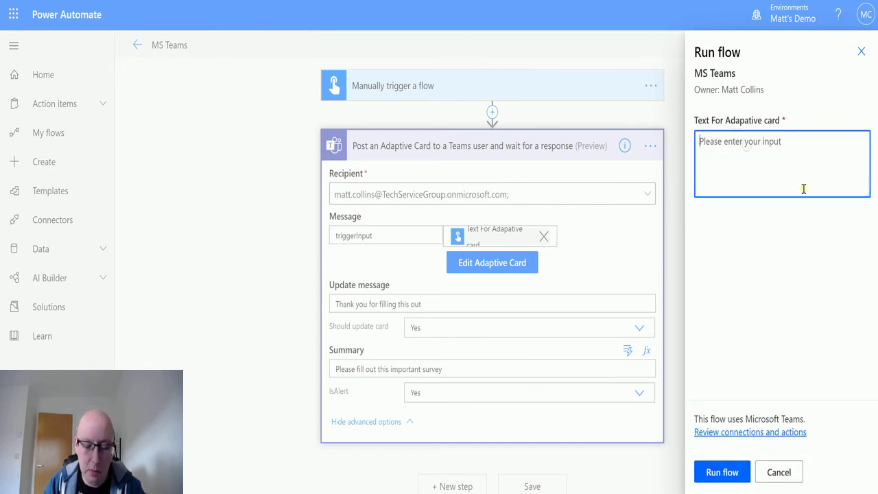
- Enter "Please enter your full name" as the text for the adaptive card and run the flow
{"action": "type", "text": "FUl"}
{"action": "key", "text": "BackSpace"}
{"action": "key", "text": "BackSpace"}
{"action": "key", "text": "BackSpace"}
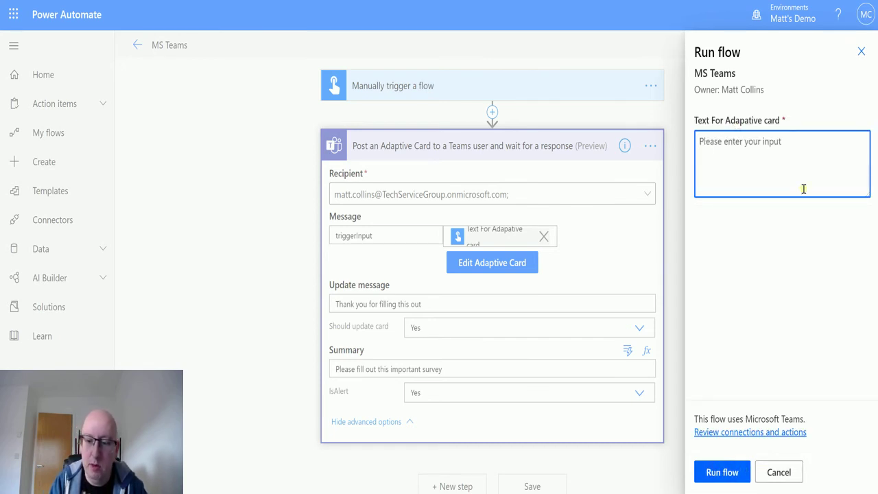
{"action": "type", "text": "Please enter"}
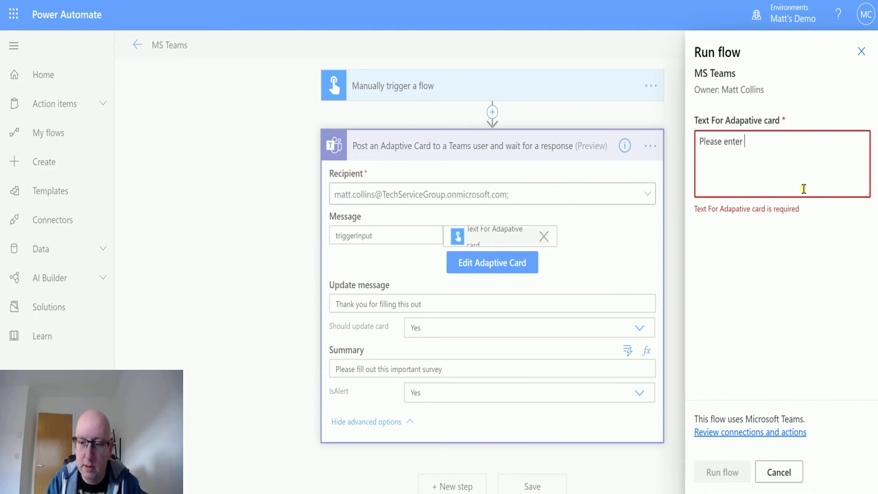
{"action": "type", "text": " your full name"}
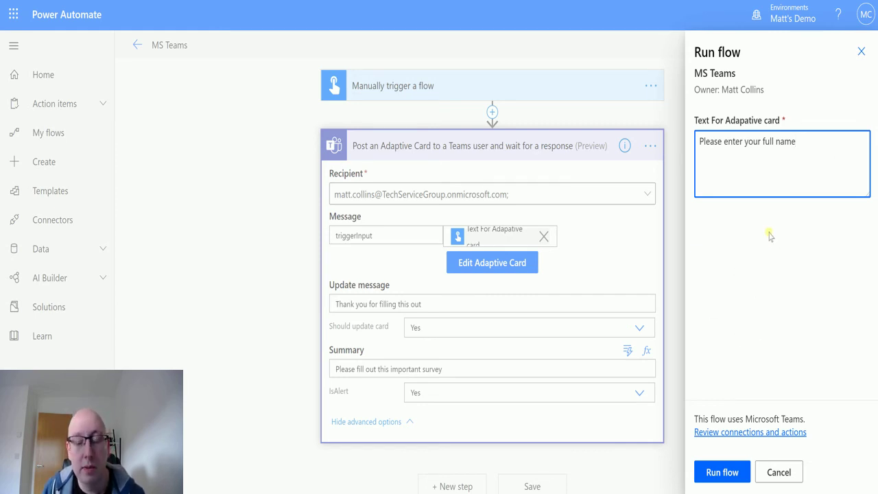
{"action": "left_click", "coordinate": [731, 472]}
{"action": "left_click", "coordinate": [731, 472]}
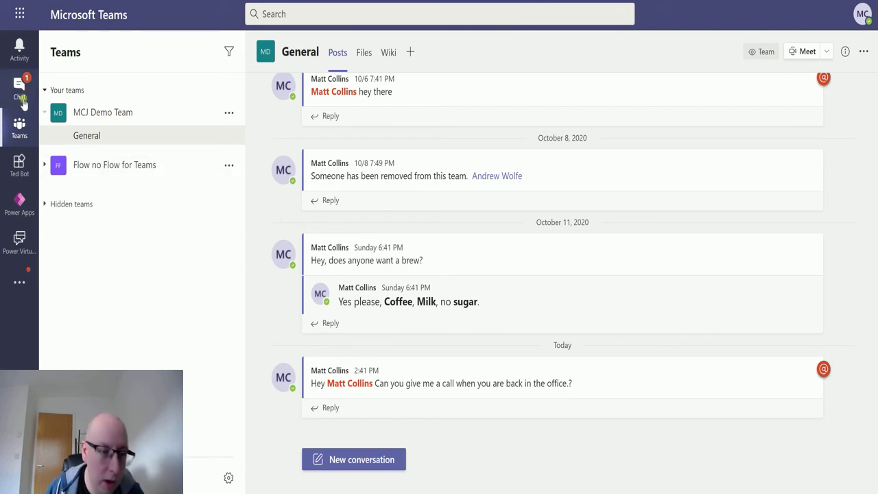
- In the Microsoft Teams Flow chat, fill in the full name on the new card and choose Xbox Series X
{"action": "left_click", "coordinate": [20, 281]}
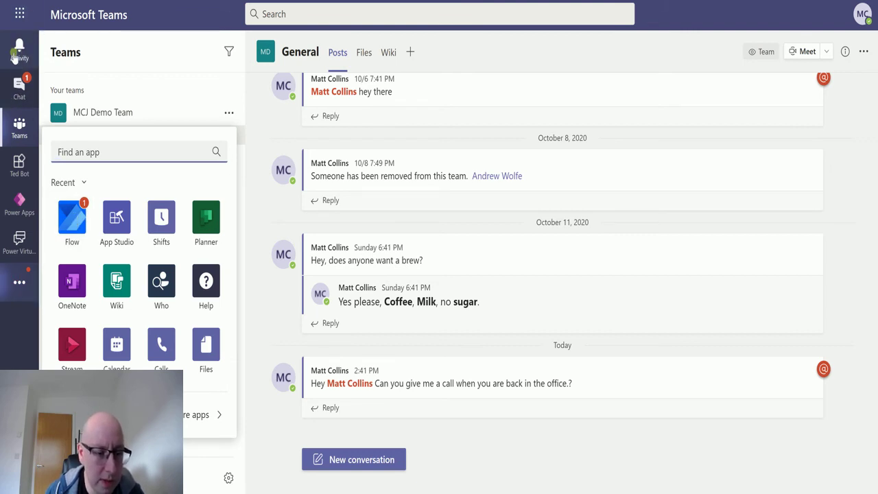
{"action": "left_click", "coordinate": [21, 101]}
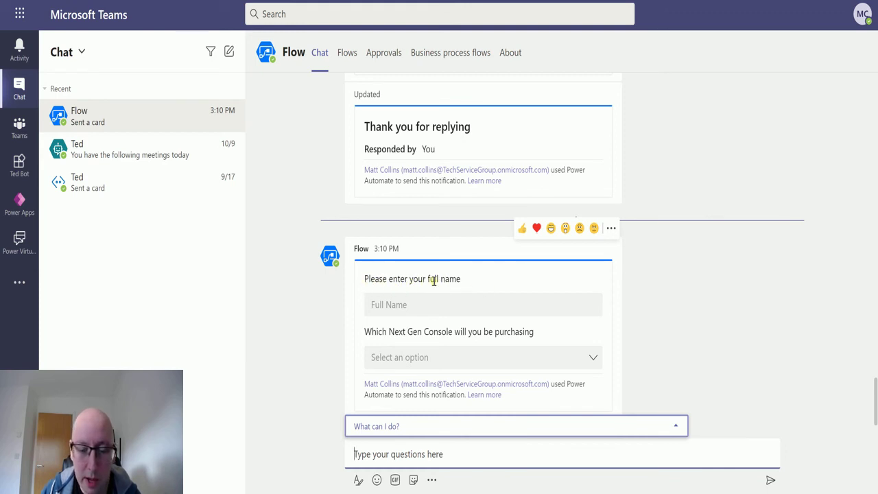
{"action": "left_click", "coordinate": [414, 300]}
{"action": "type", "text": "Matt Collins-Jones"}
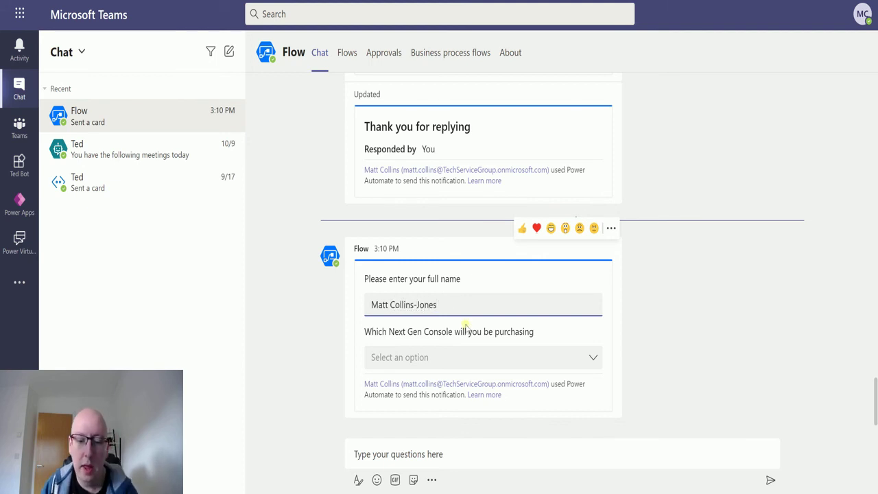
{"action": "left_click", "coordinate": [594, 357]}
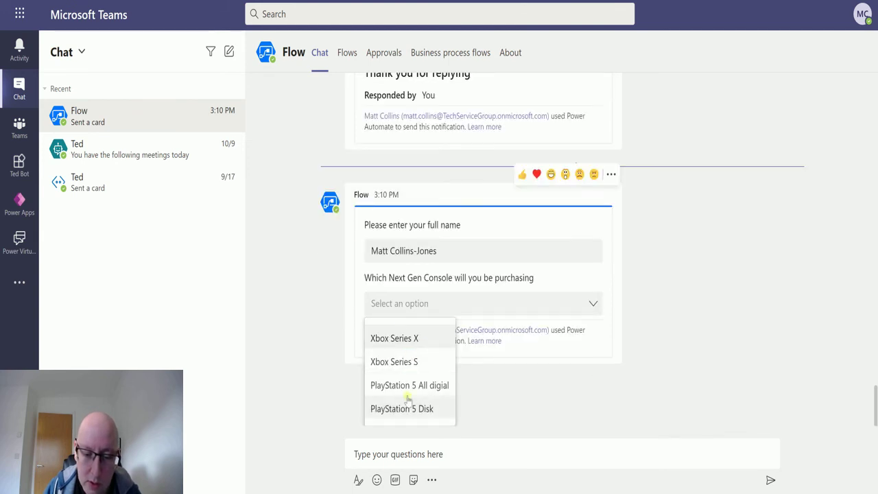
{"action": "left_click", "coordinate": [405, 340]}
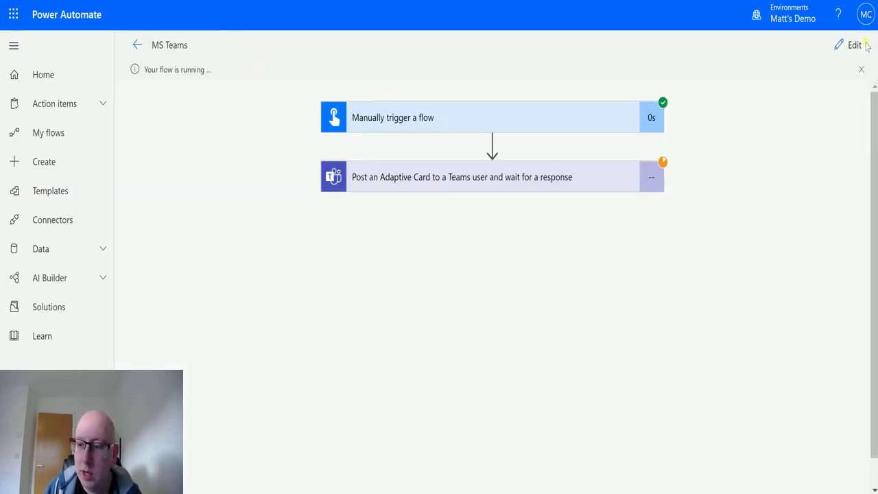
- Return to editing the flow in Power Automate and add an Action.Submit action to the adaptive card
{"action": "left_click", "coordinate": [867, 46]}
{"action": "left_click", "coordinate": [512, 266]}
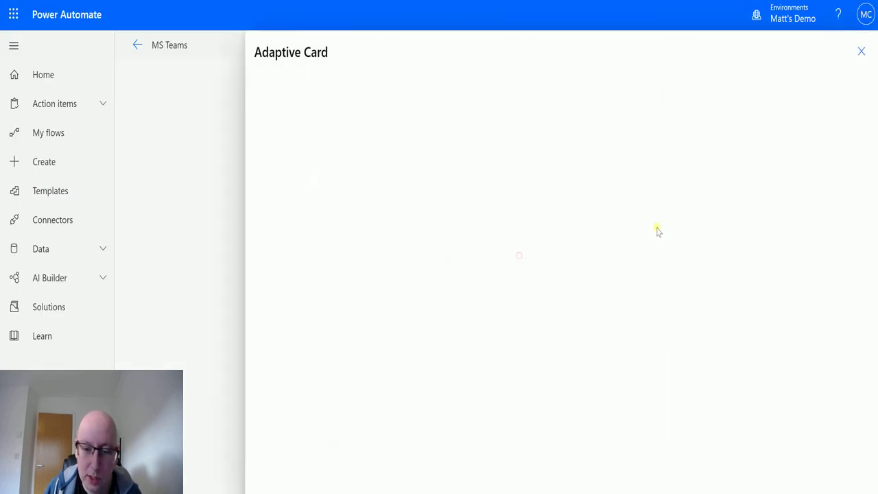
{"action": "left_click", "coordinate": [536, 268]}
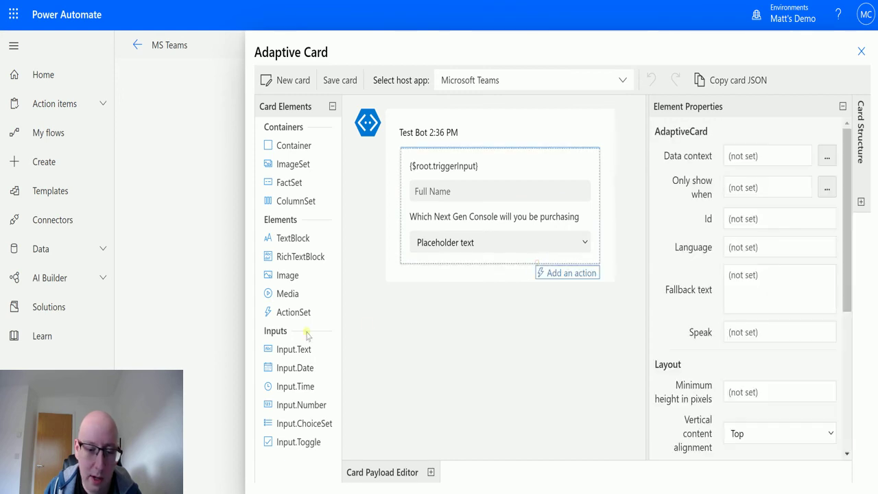
{"action": "left_click", "coordinate": [568, 274]}
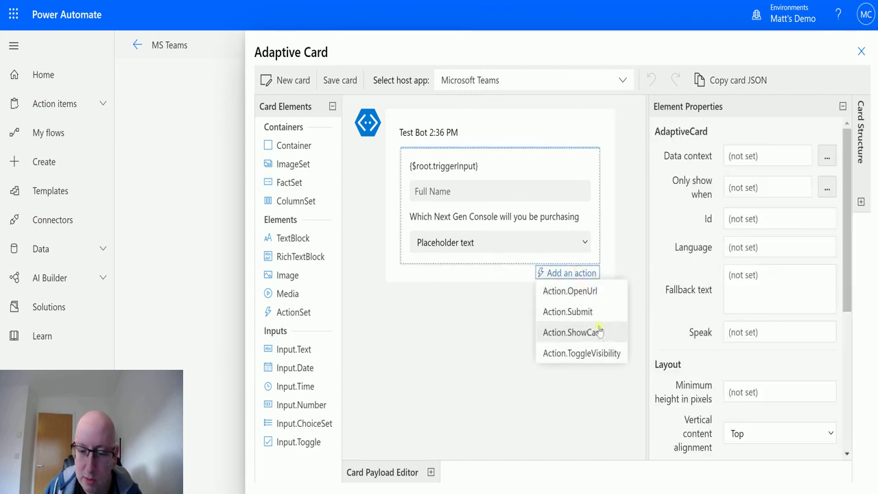
{"action": "left_click", "coordinate": [585, 311]}
{"action": "left_click", "coordinate": [452, 278]}
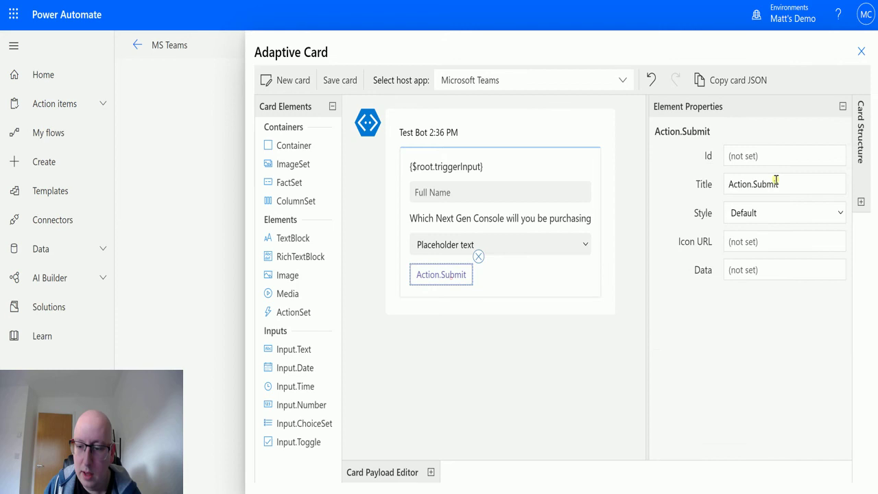
- Set the submit action's title to "Submit", save the card and close the card editor
{"action": "left_click_drag", "start_coordinate": [790, 182], "coordinate": [669, 184]}
{"action": "type", "text": "Submit"}
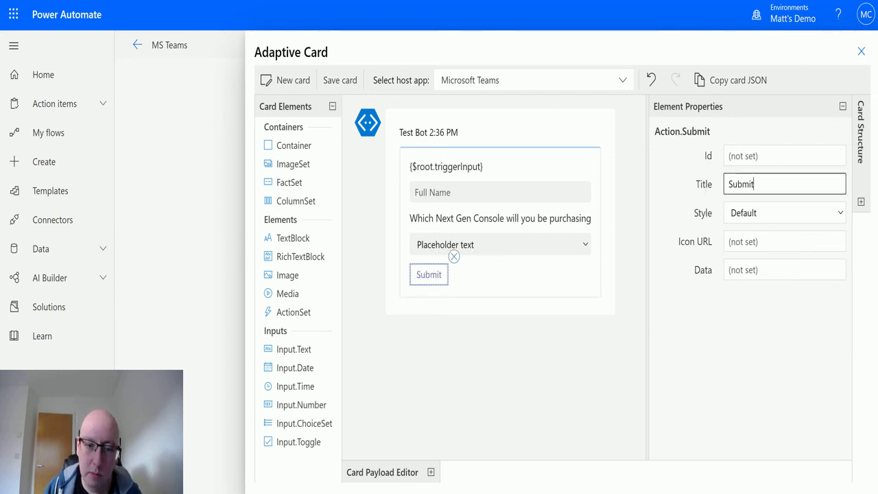
{"action": "left_click", "coordinate": [339, 79]}
{"action": "left_click", "coordinate": [856, 49]}
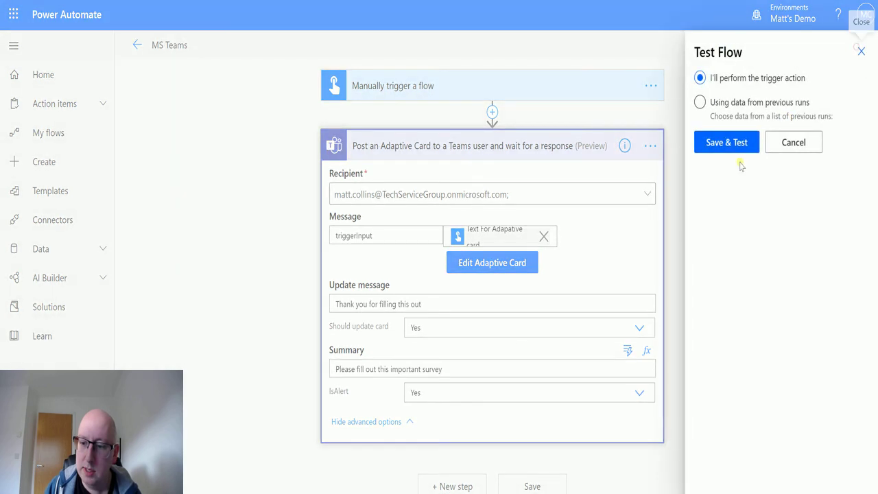
- Save and test the flow, entering "Name" as the text for the adaptive card, and close the run confirmation
{"action": "left_click", "coordinate": [729, 141]}
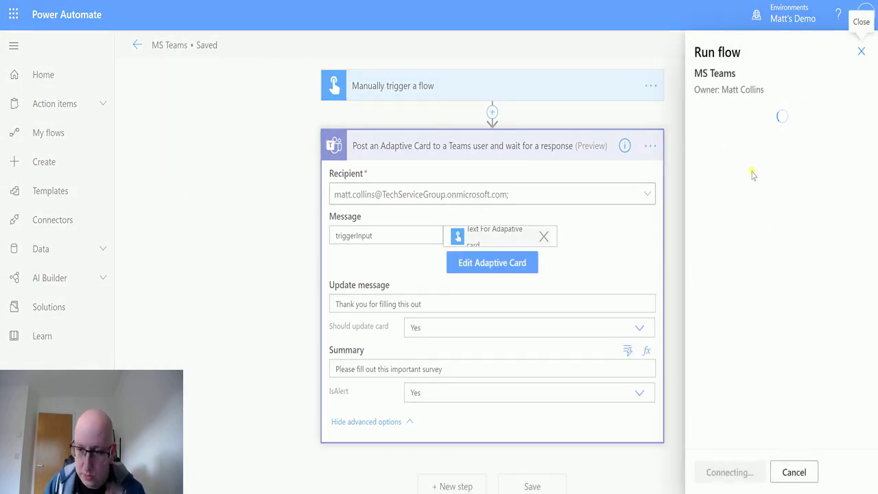
{"action": "type", "text": "Name"}
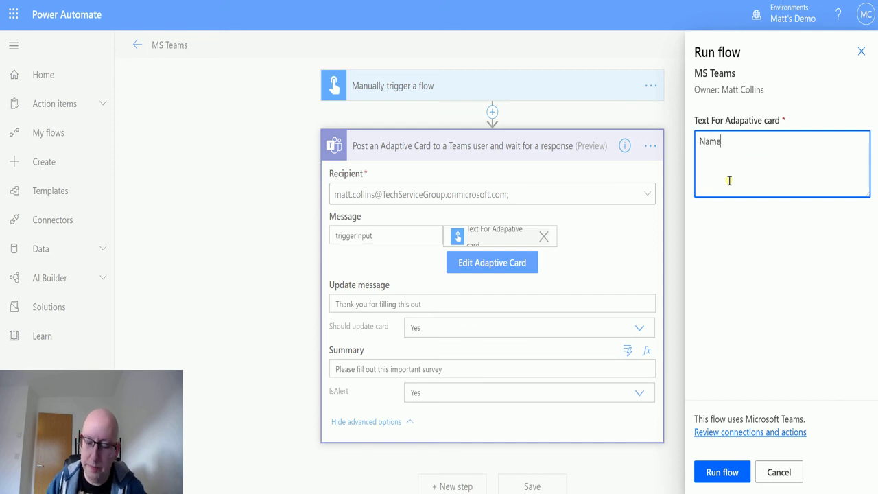
{"action": "left_click", "coordinate": [732, 474]}
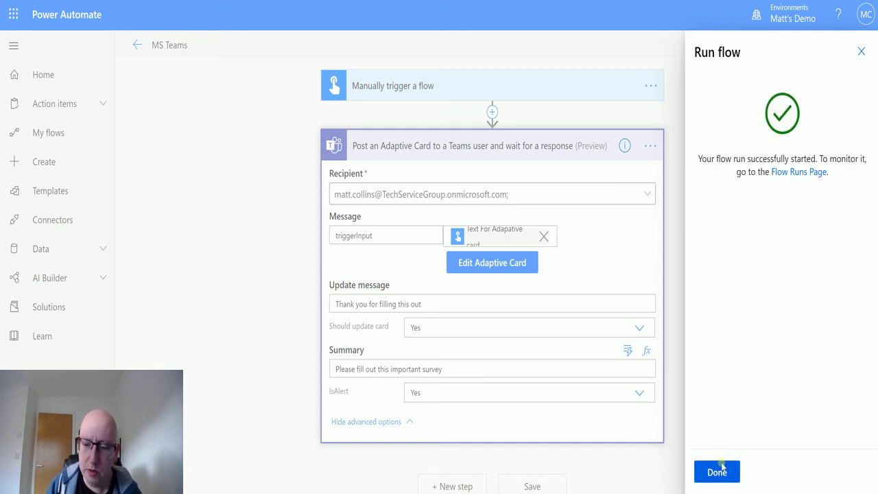
{"action": "left_click", "coordinate": [719, 471]}
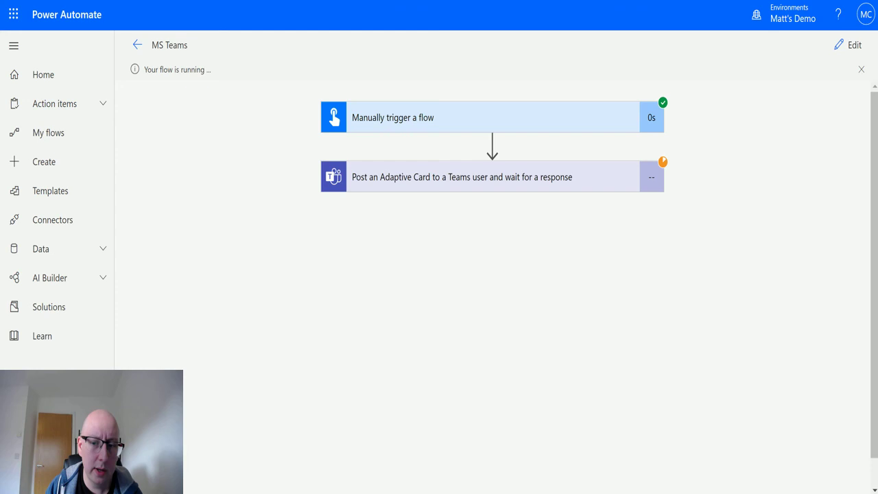
- In the Microsoft Teams Flow chat, fill in the full name on the newest card, choose Xbox Series X and submit the response
{"action": "key", "text": "alt+Tab"}
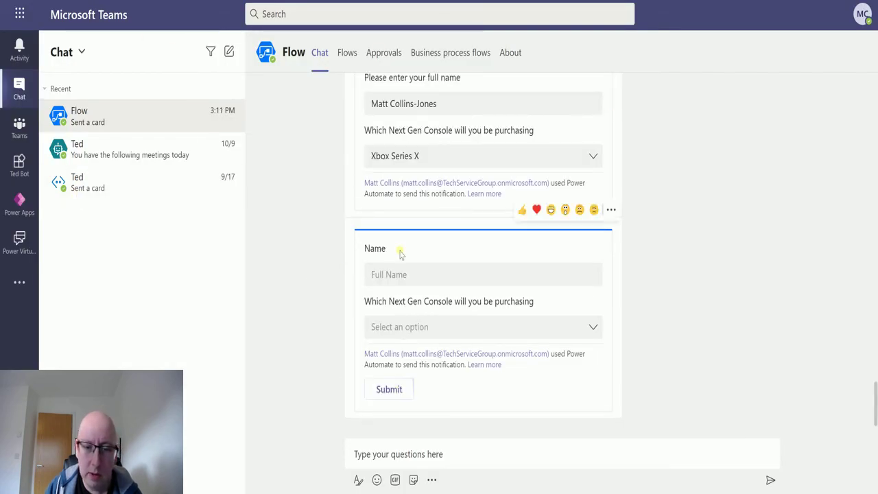
{"action": "scroll", "coordinate": [384, 206], "scroll_direction": "up", "scroll_amount": 1}
{"action": "scroll", "coordinate": [515, 267], "scroll_direction": "down", "scroll_amount": 1}
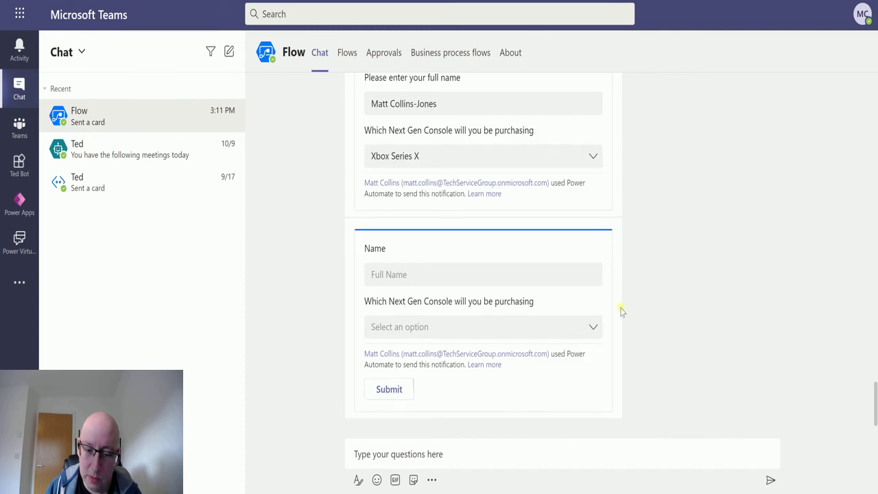
{"action": "left_click", "coordinate": [471, 274]}
{"action": "type", "text": "Matt COllins-Jones"}
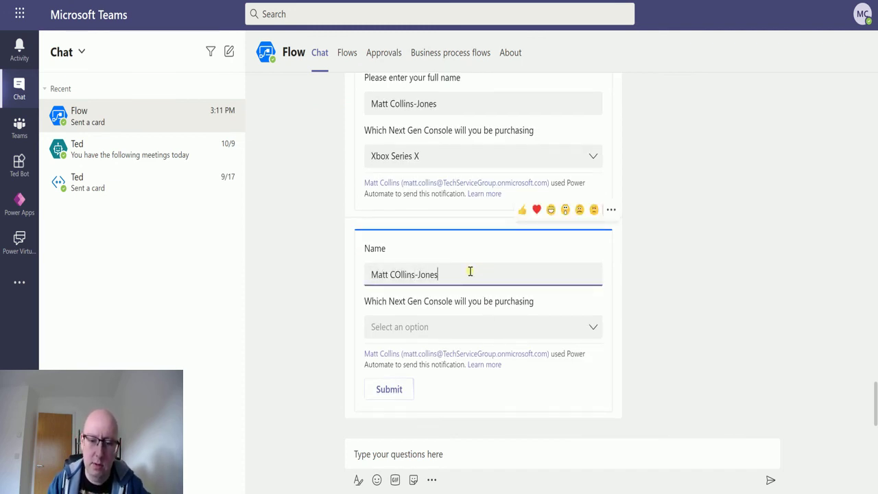
{"action": "left_click", "coordinate": [435, 320]}
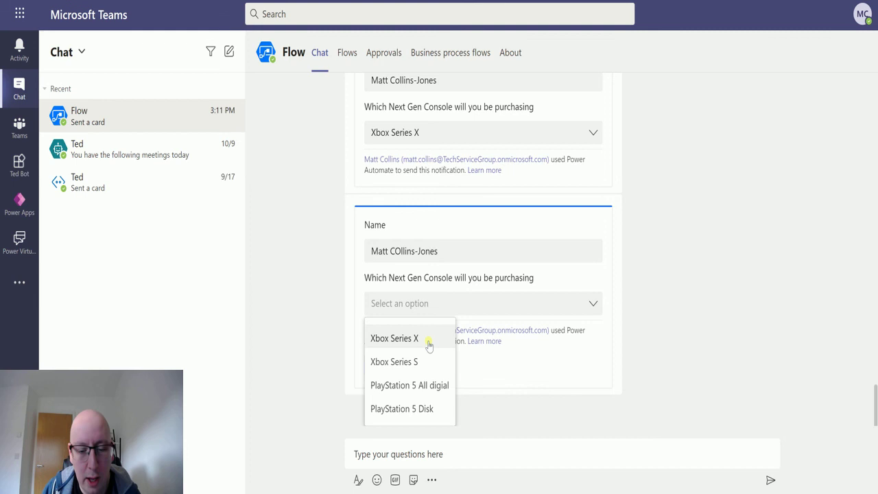
{"action": "left_click", "coordinate": [422, 343]}
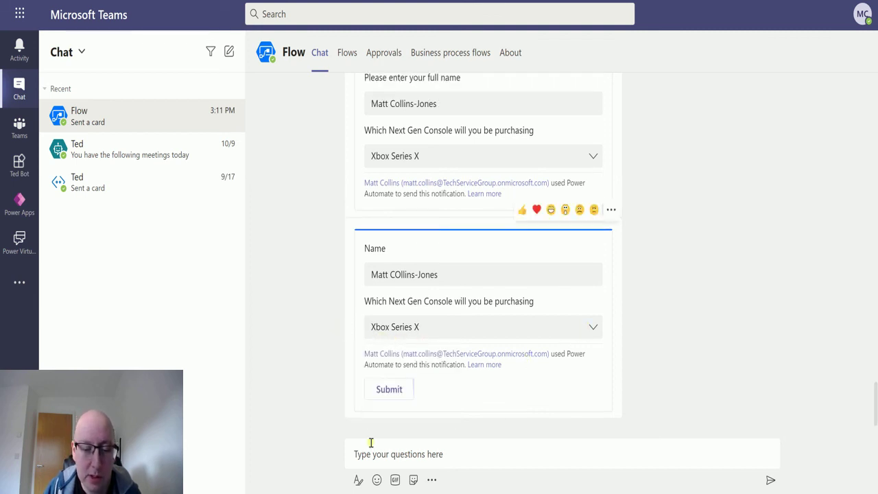
{"action": "left_click", "coordinate": [389, 389]}
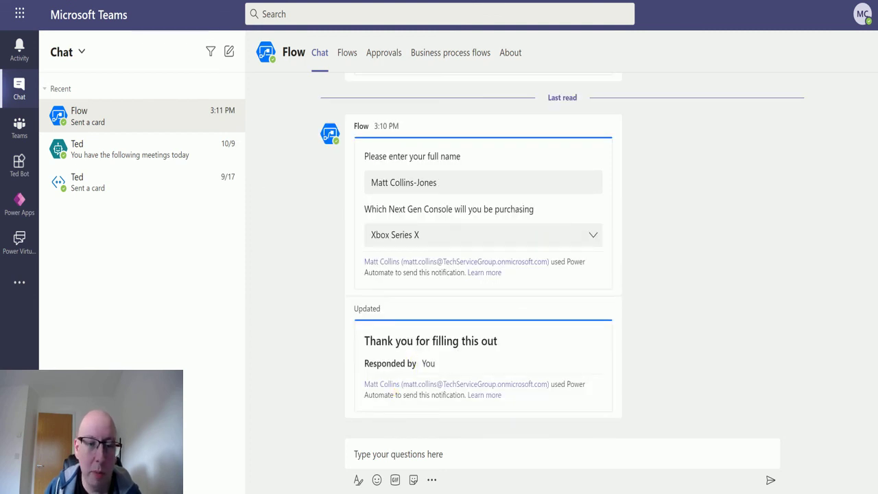
- Switch back to Power Automate and examine the submitted data in the outputs of the adaptive card action
{"action": "key", "text": "alt+Tab"}
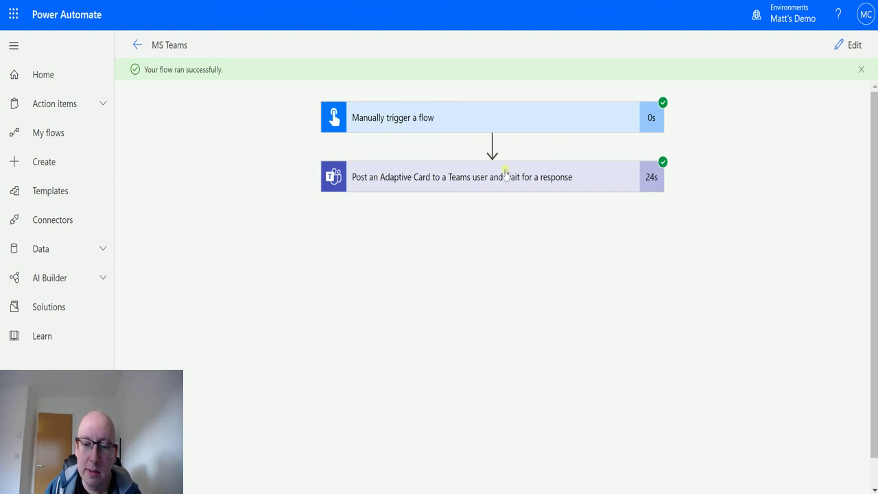
{"action": "left_click", "coordinate": [506, 177]}
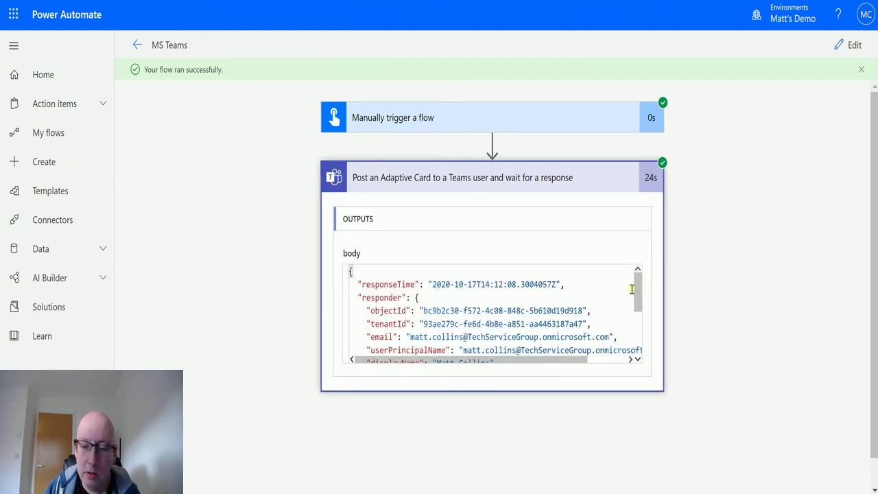
{"action": "left_click_drag", "start_coordinate": [637, 292], "coordinate": [639, 330]}
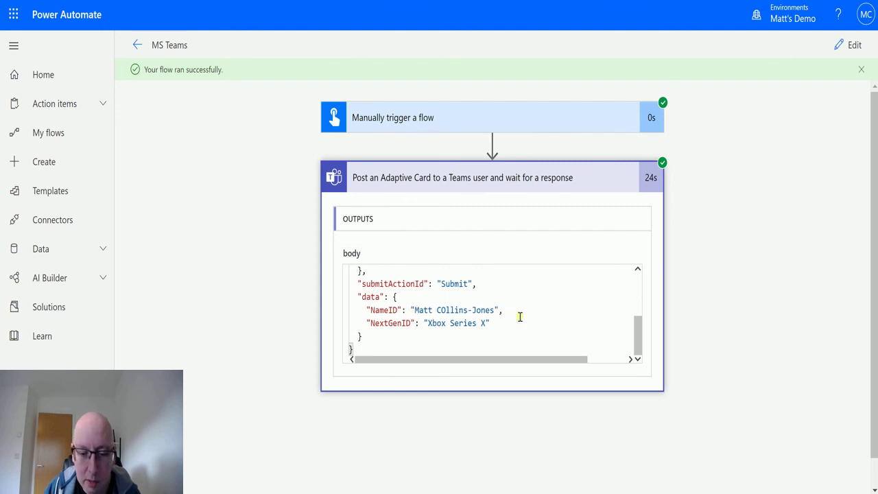